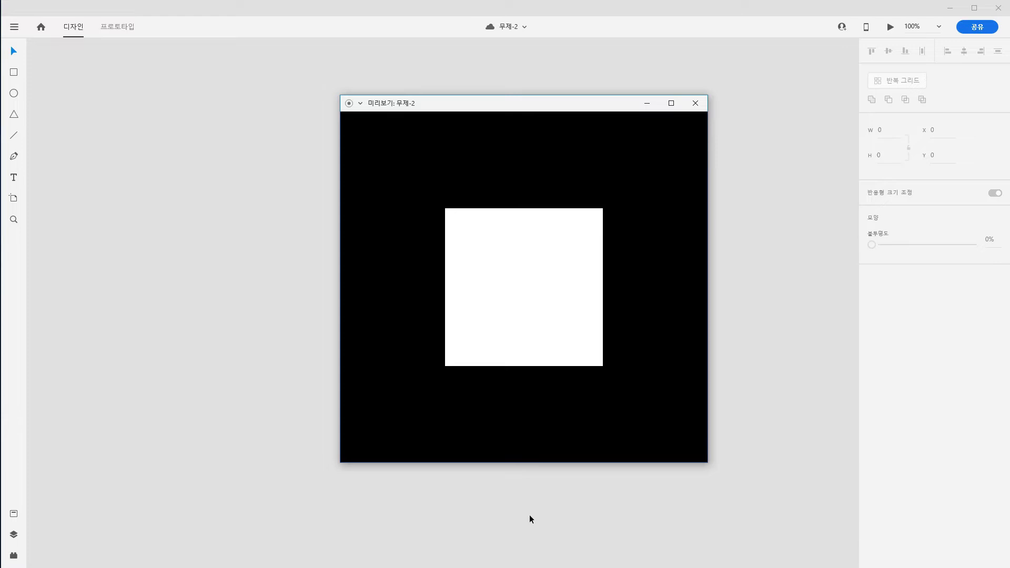
View the finished Wi-Fi icon in the 무제-1 preview window and return to the design canvas
key(alt+Tab)
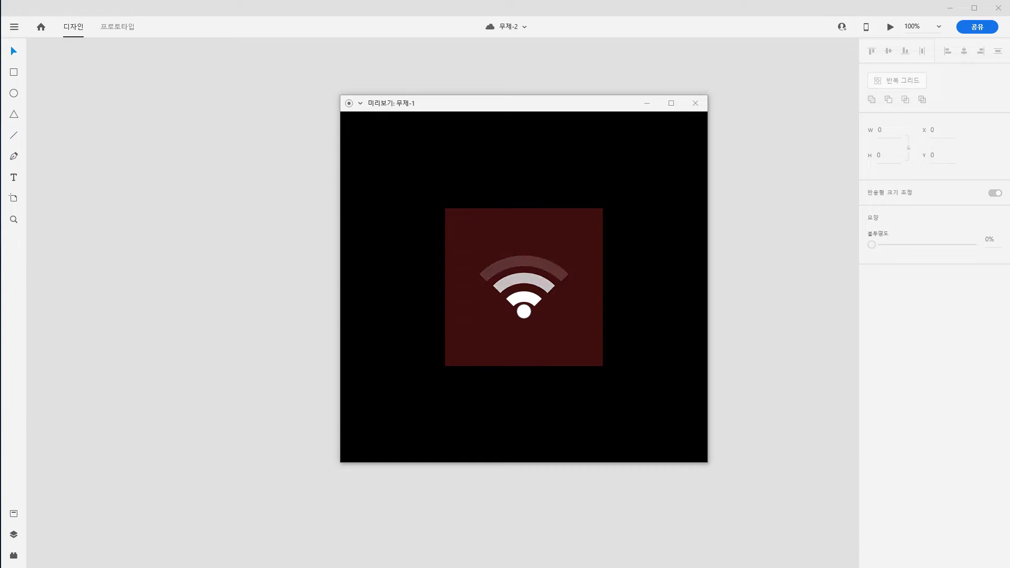
click(398, 511)
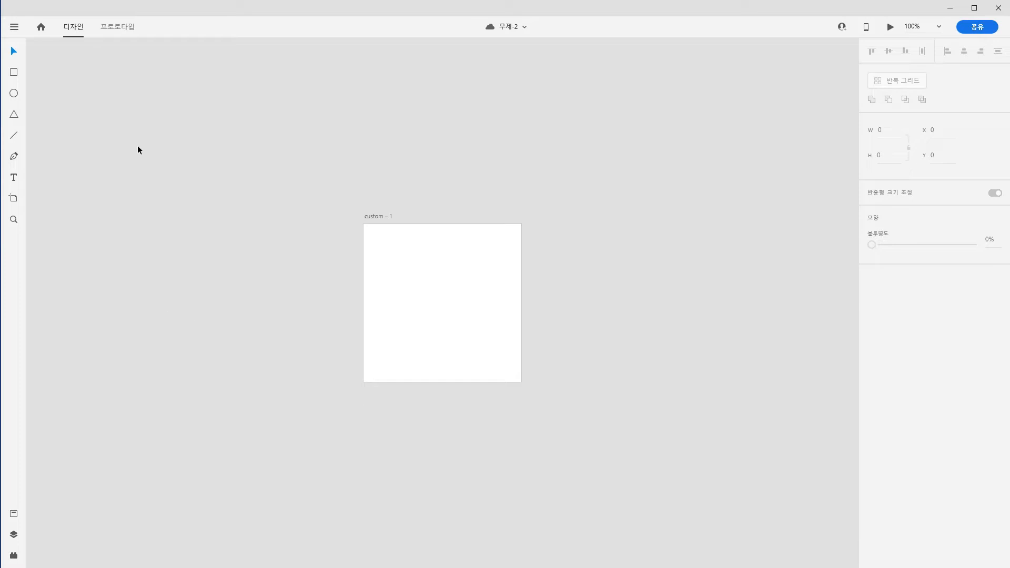
Create a custom-size document 300 px wide and 300 px high from the home screen
click(41, 30)
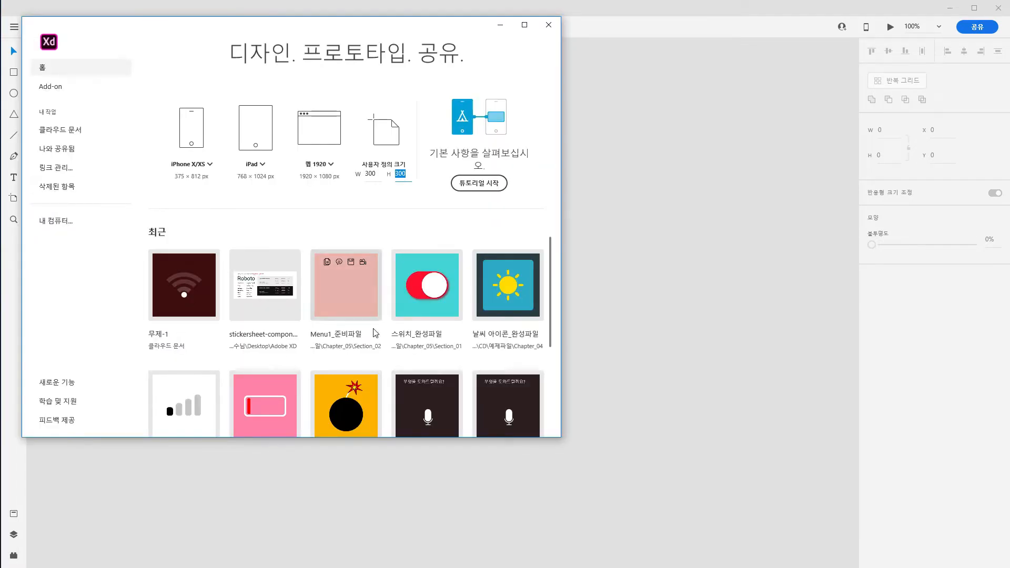
click(382, 171)
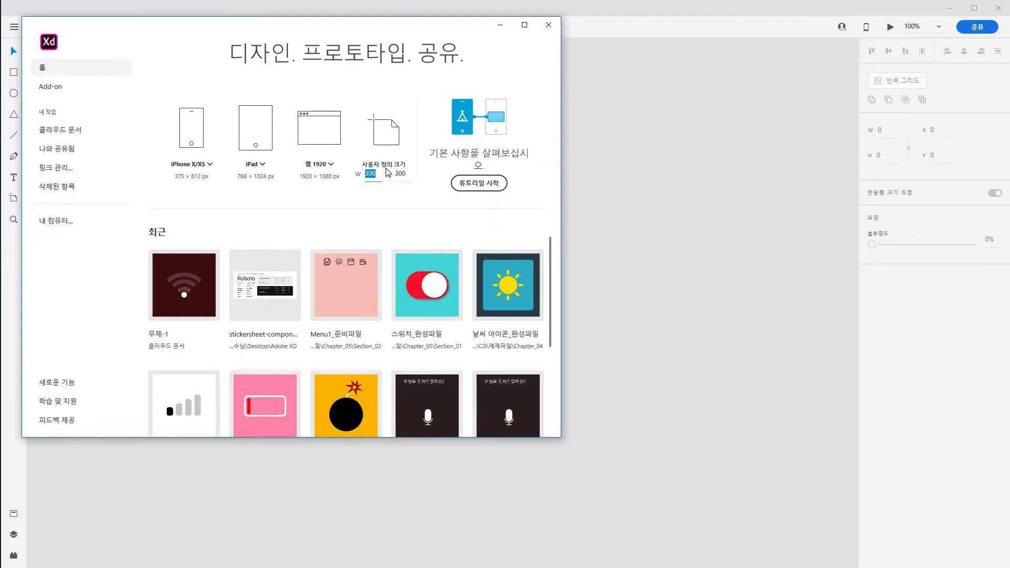
click(381, 174)
click(399, 174)
click(409, 176)
click(380, 142)
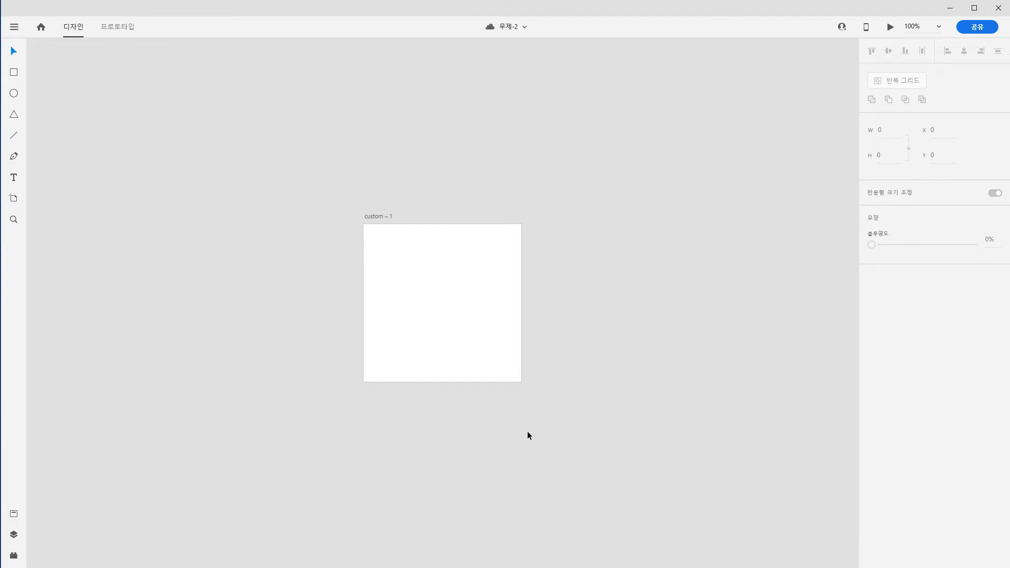
Draw an ellipse about 30 by 40 px on the white artboard and save the document
key(ctrl+2)
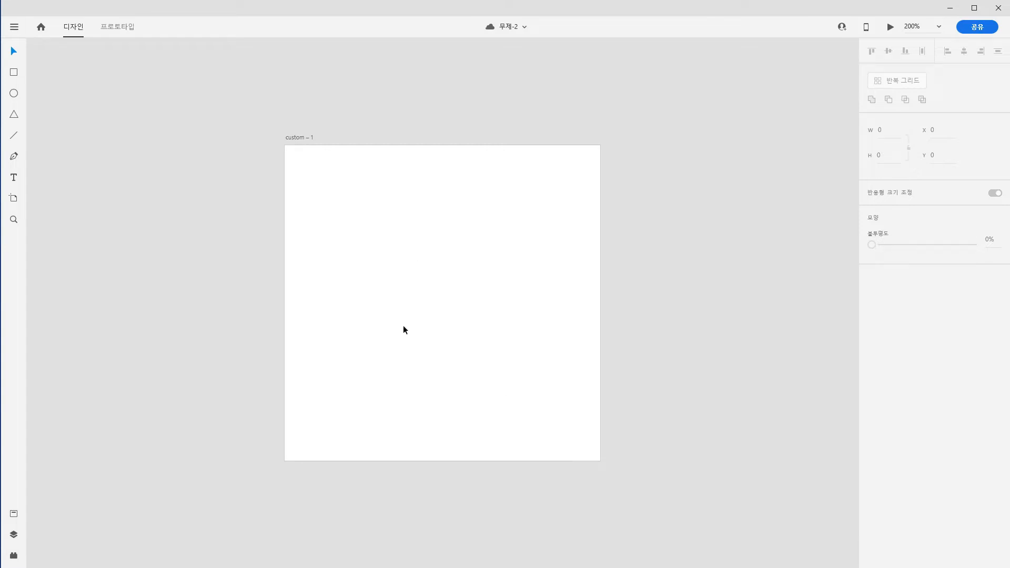
click(479, 312)
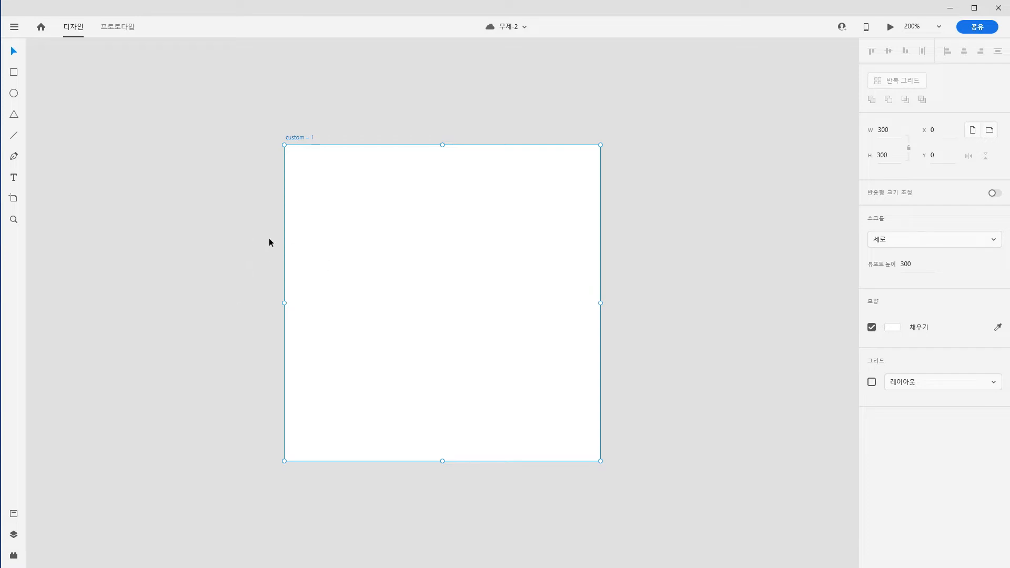
click(151, 221)
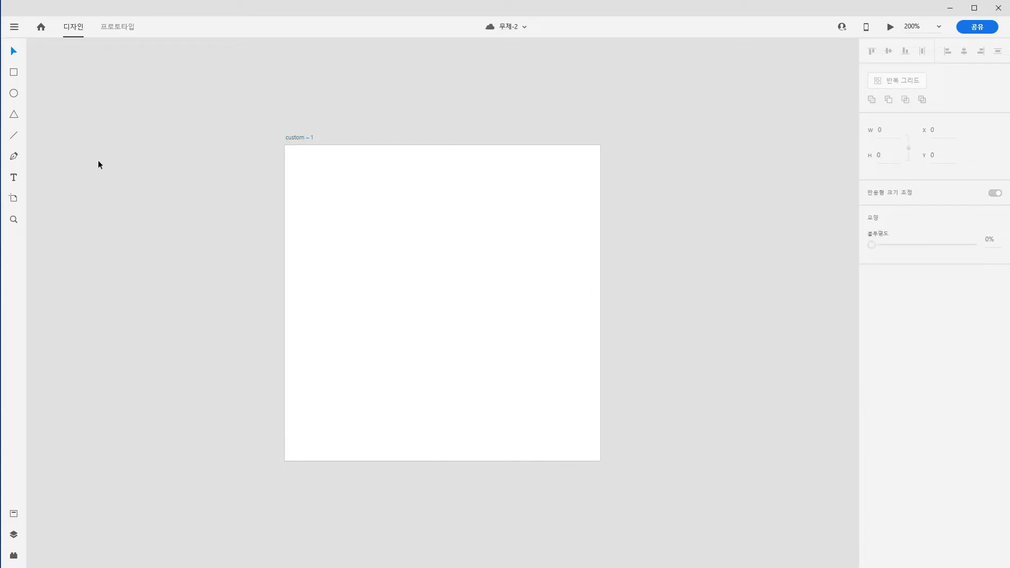
click(13, 94)
drag(361, 244, 392, 286)
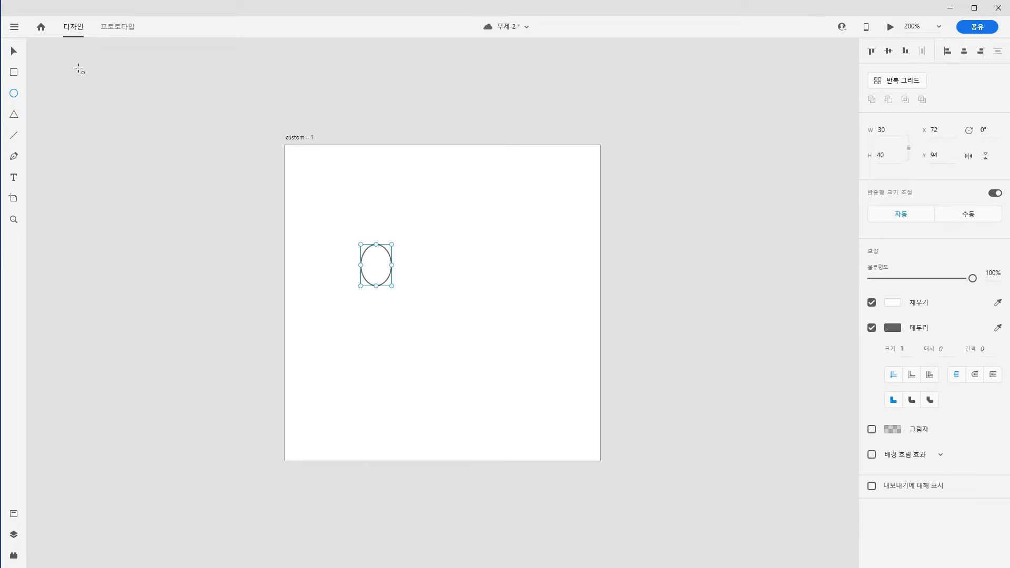
click(14, 51)
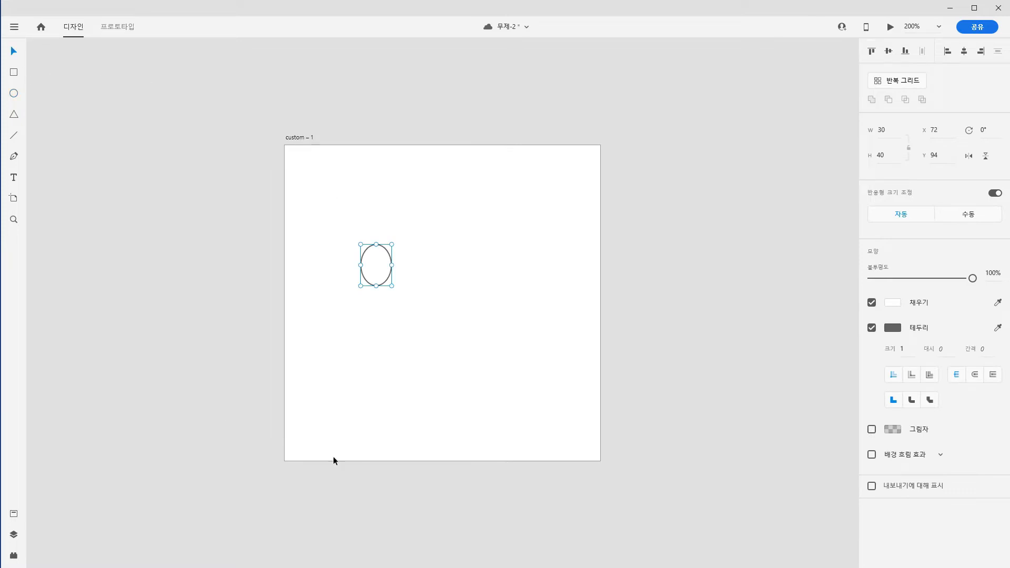
click(503, 360)
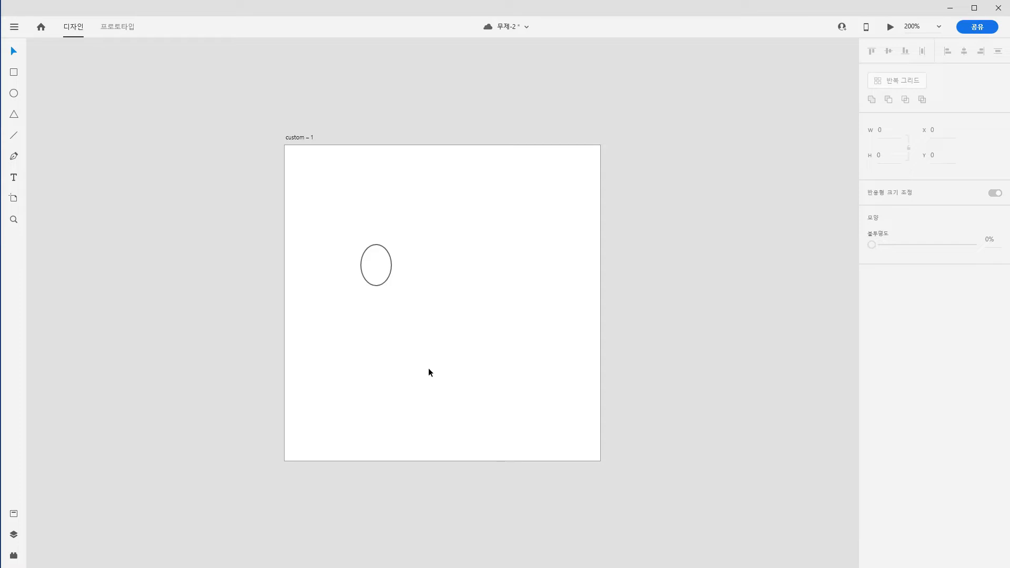
key(ctrl+s)
Delete the ellipse from the artboard
click(298, 136)
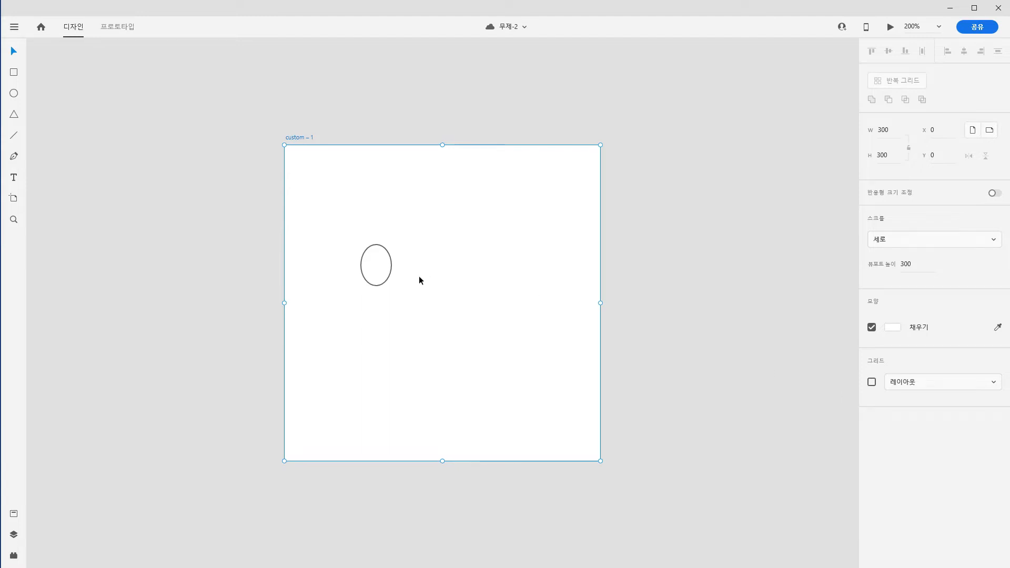
click(378, 275)
key(Delete)
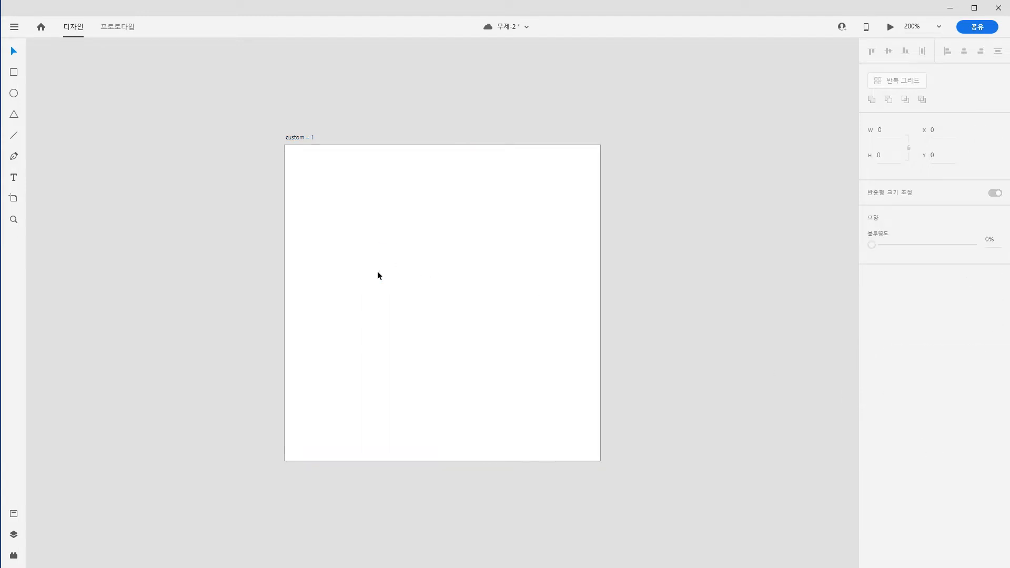
Fill the artboard background with the dark purple colour #5A2B44
click(378, 275)
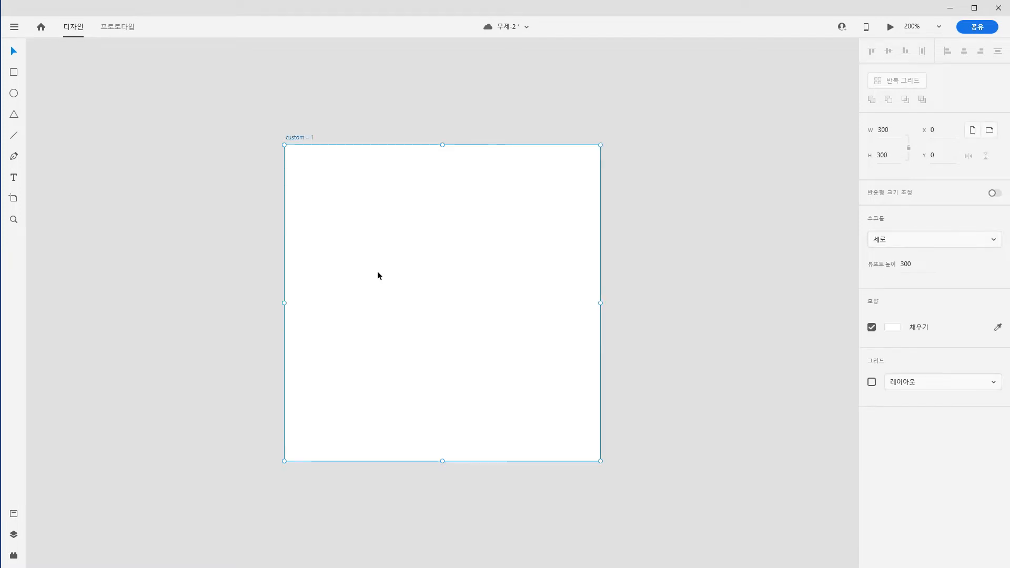
click(892, 327)
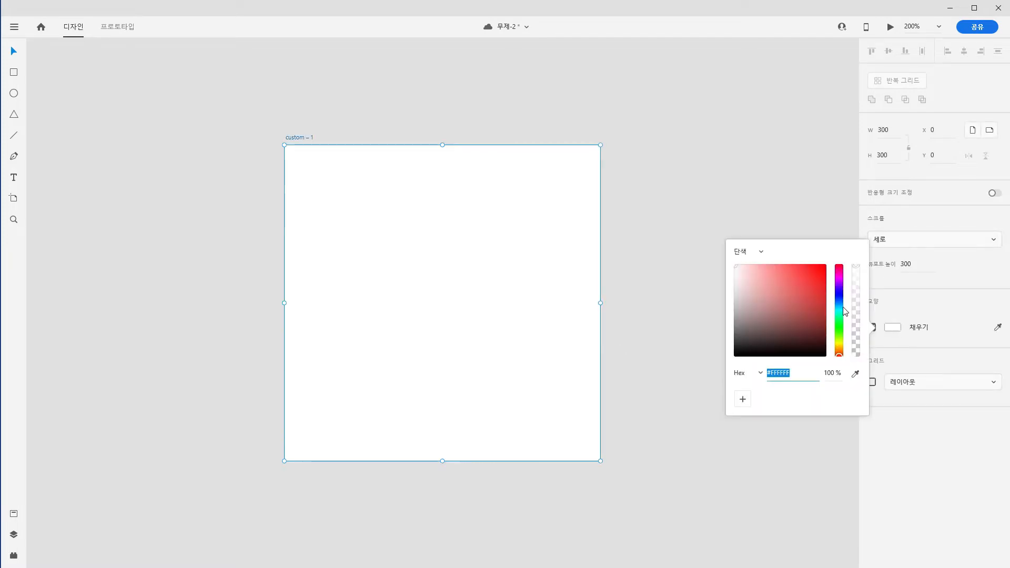
click(802, 339)
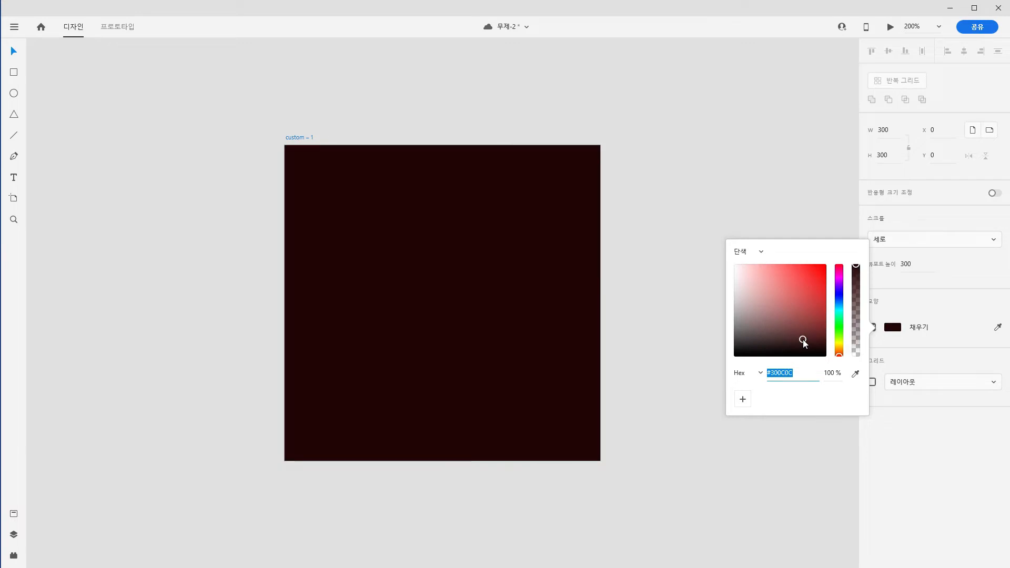
click(839, 269)
click(840, 273)
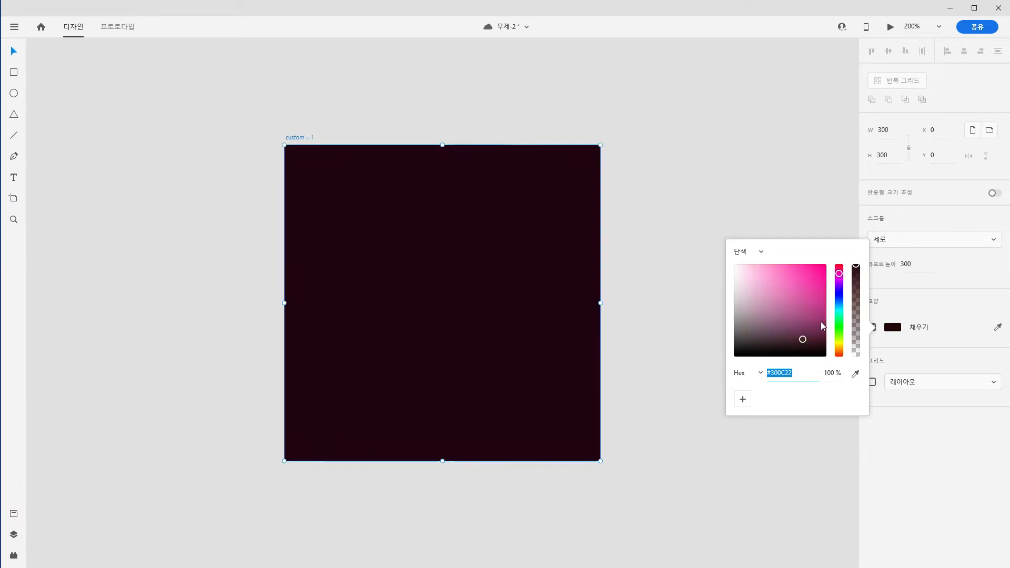
drag(840, 274, 839, 272)
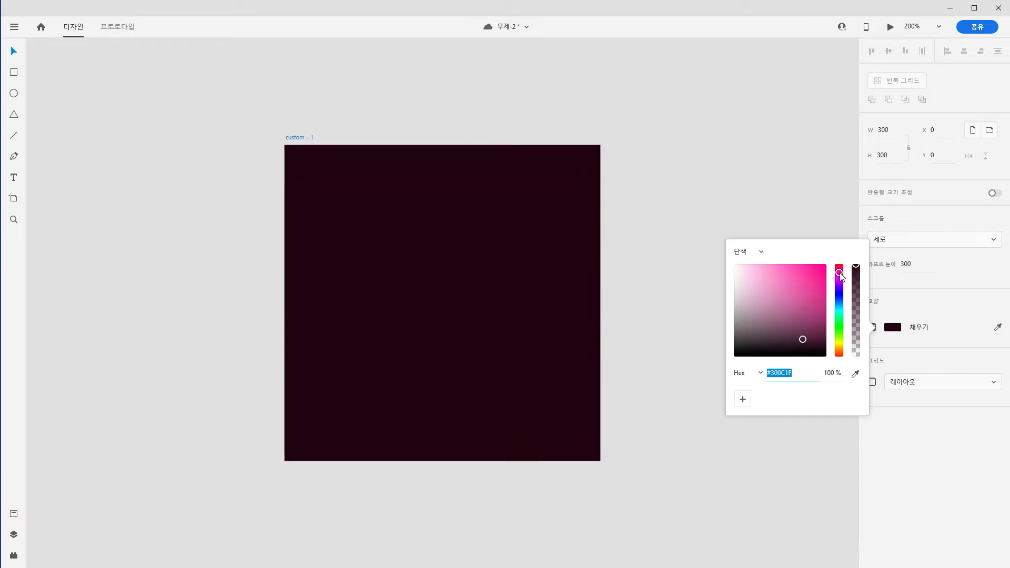
click(782, 324)
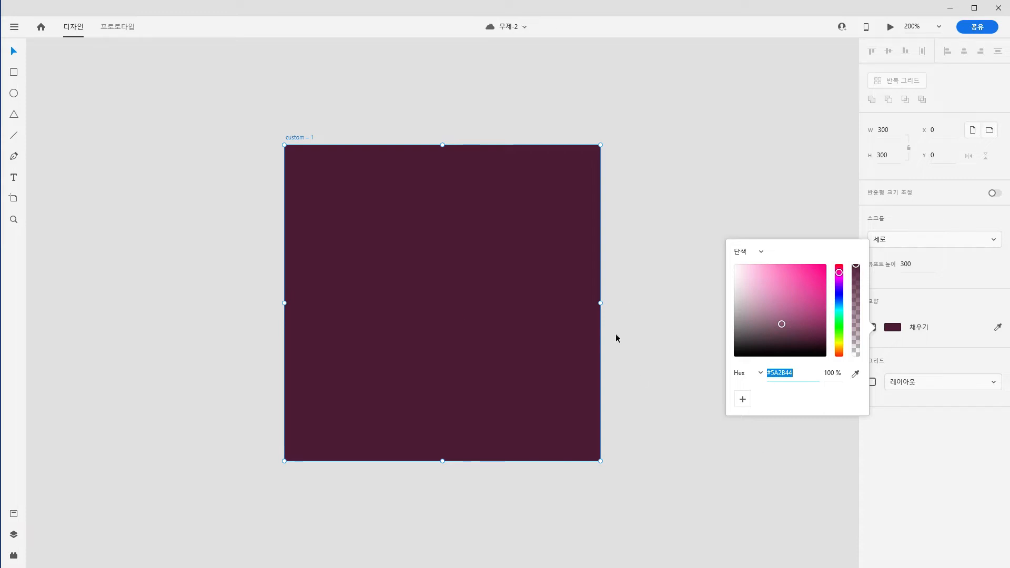
click(658, 479)
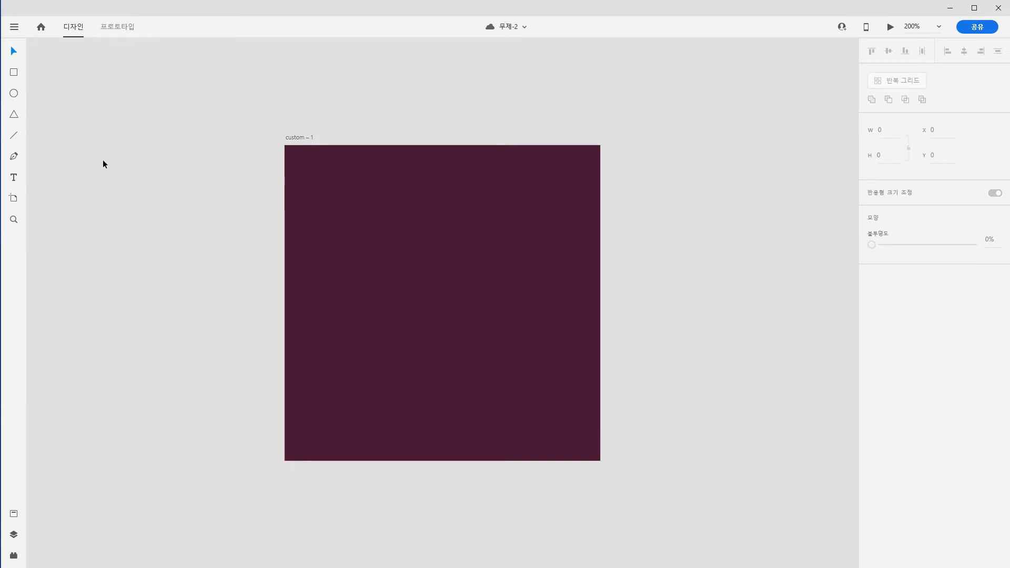
Draw a circle on the artboard and set its width and height to 240 px
click(16, 93)
mouse_move(327, 198)
mouse_down()
mouse_move(459, 322)
mouse_move(558, 482)
mouse_up()
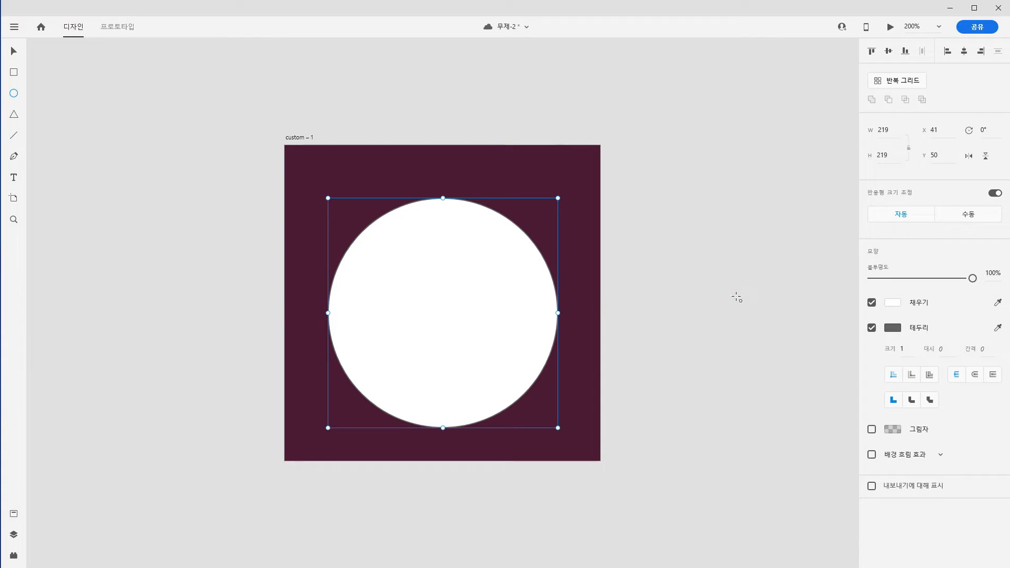
click(896, 130)
text(240)
click(892, 156)
text(240)
key(Return)
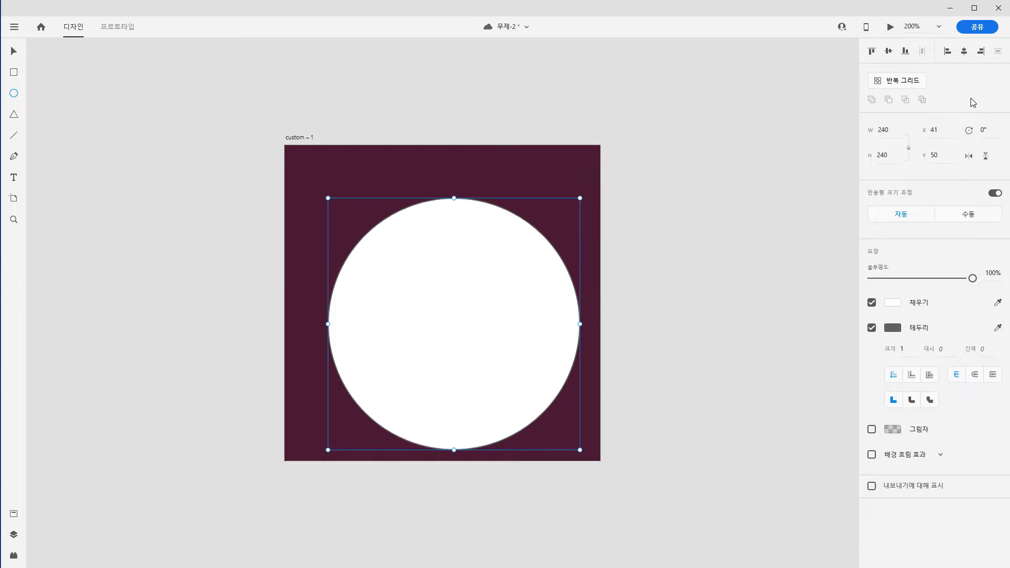
Centre the circle vertically and horizontally on the artboard and save the document
click(888, 53)
click(964, 53)
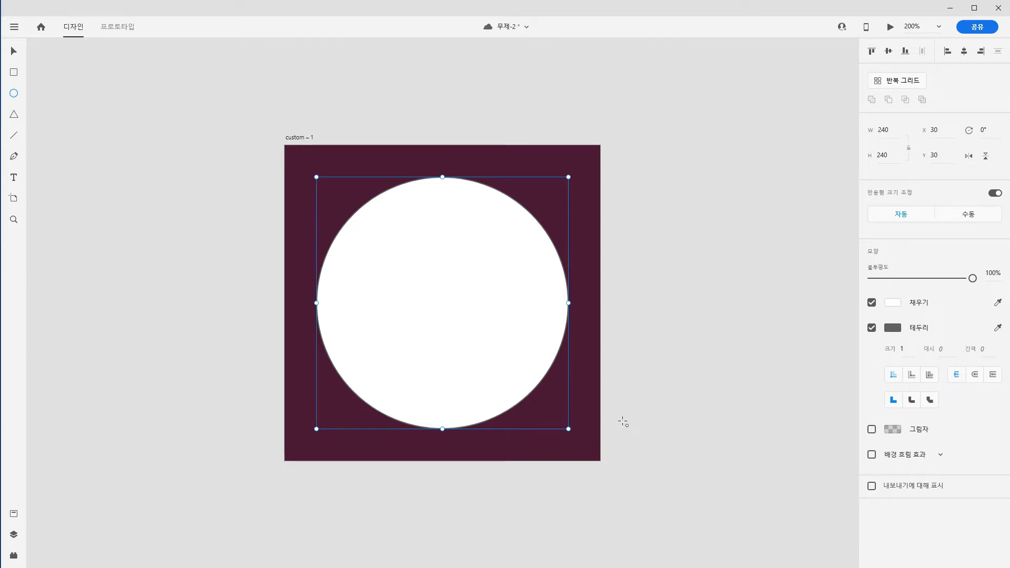
key(ctrl+s)
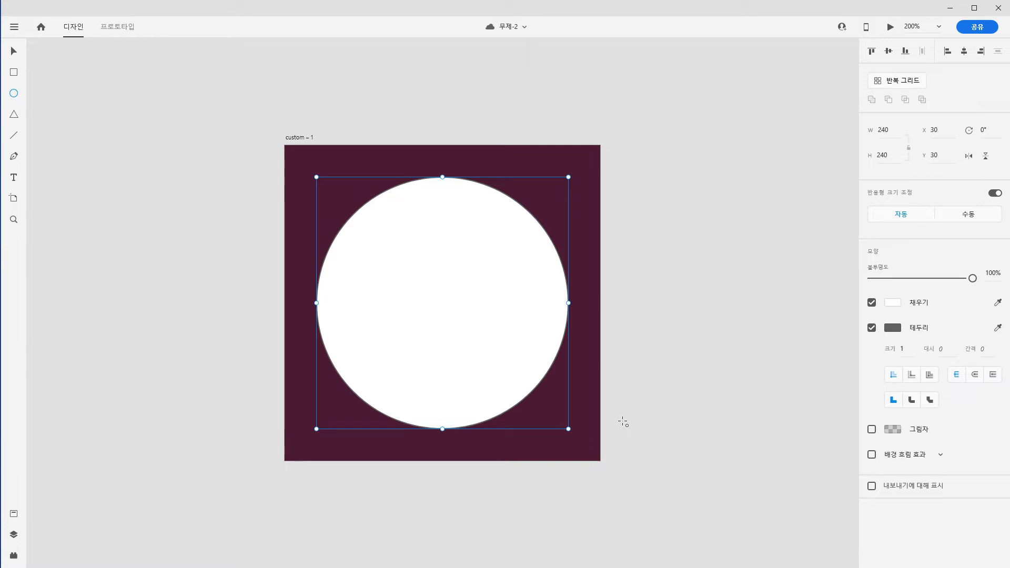
Turn off the circle's fill and give it a white #FFFFFF border with a size of 20
key(v)
click(871, 303)
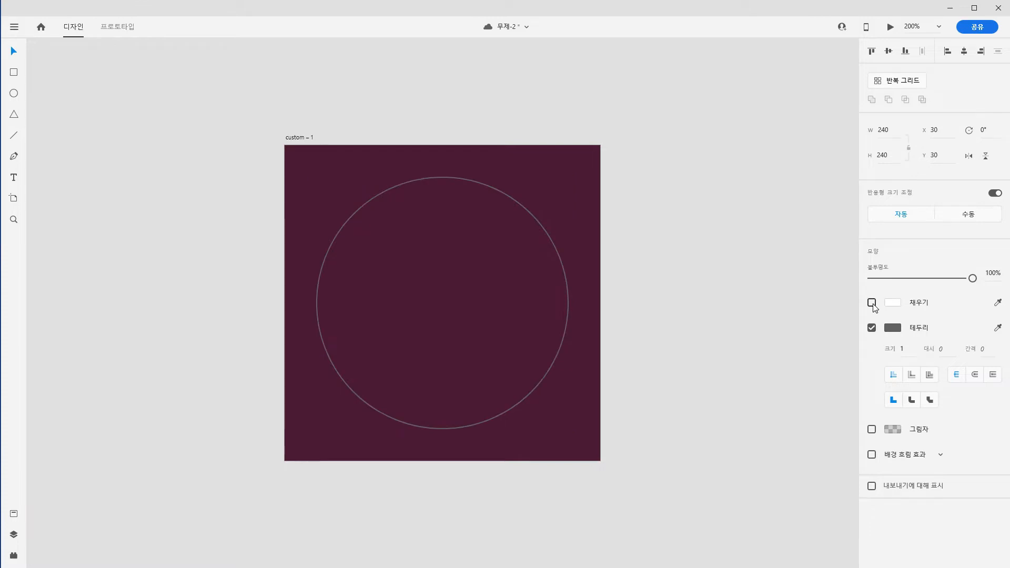
click(893, 328)
drag(749, 282, 722, 236)
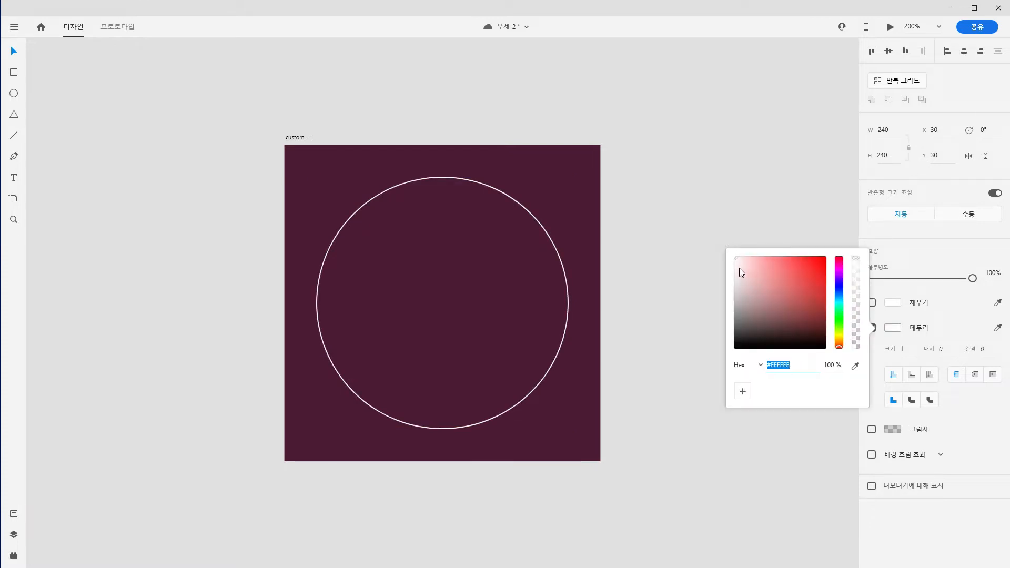
click(904, 349)
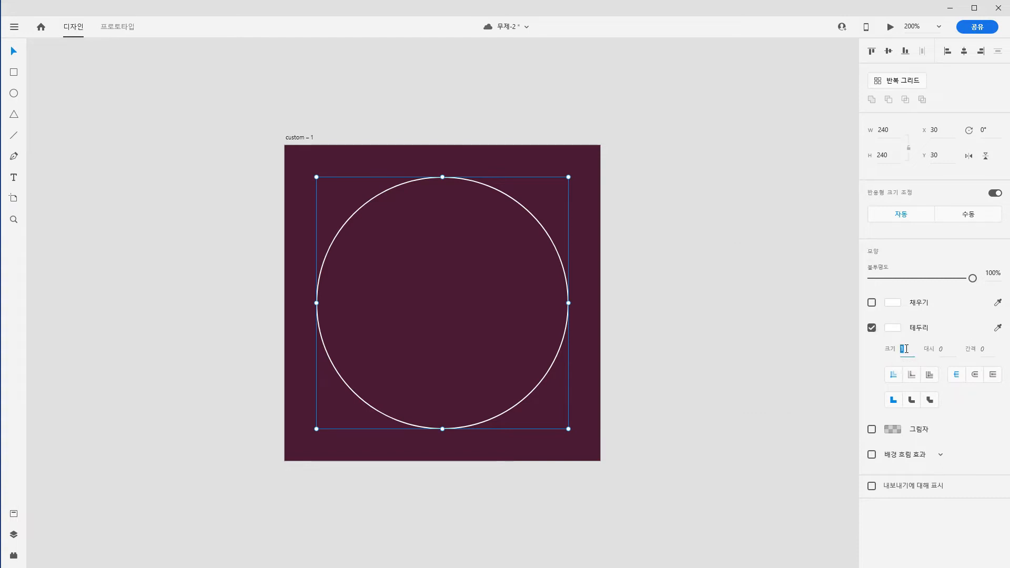
text(20)
key(Return)
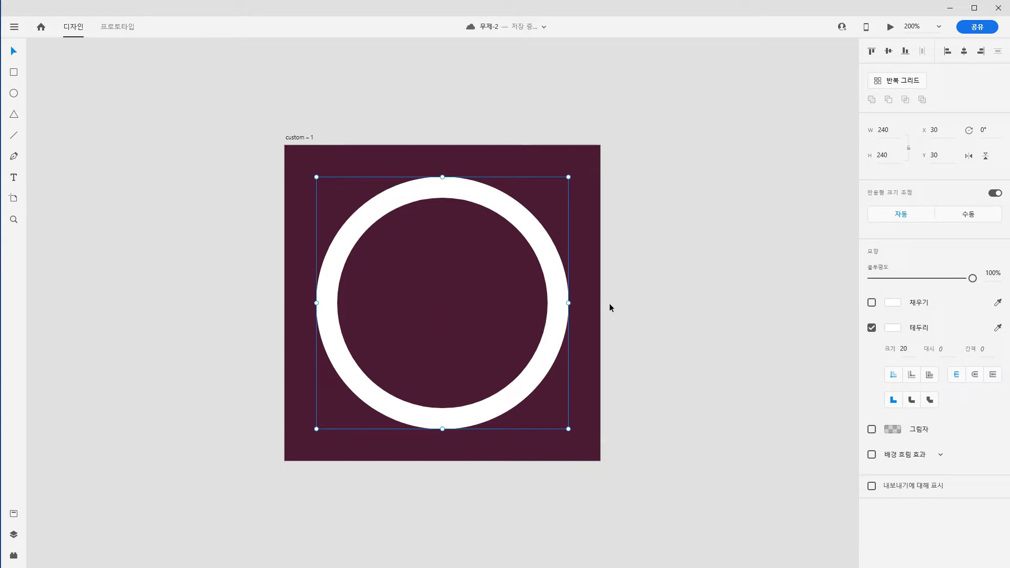
click(664, 364)
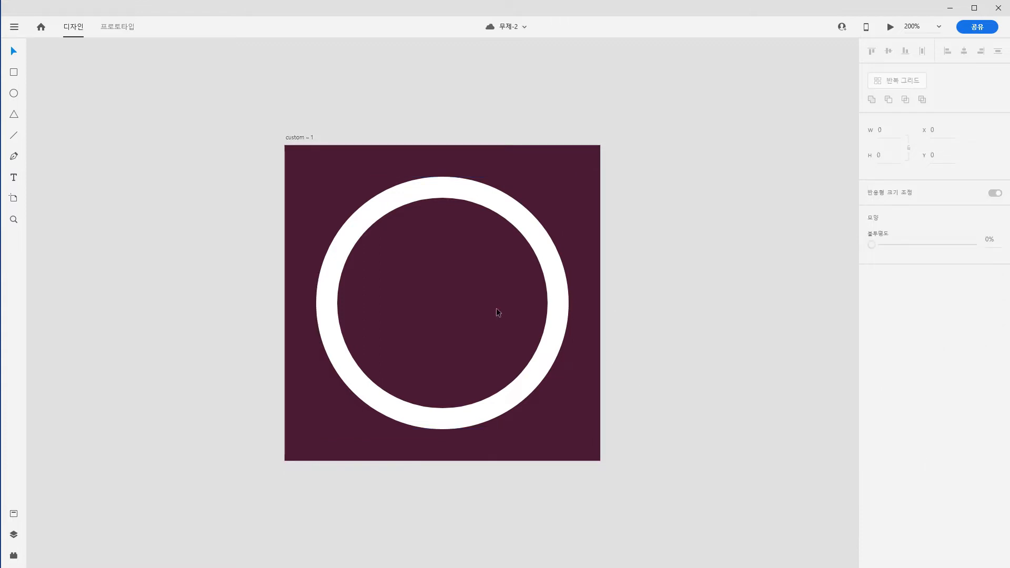
Draw a rectangle about 256 by 133 px covering the lower half of the white ring
click(14, 72)
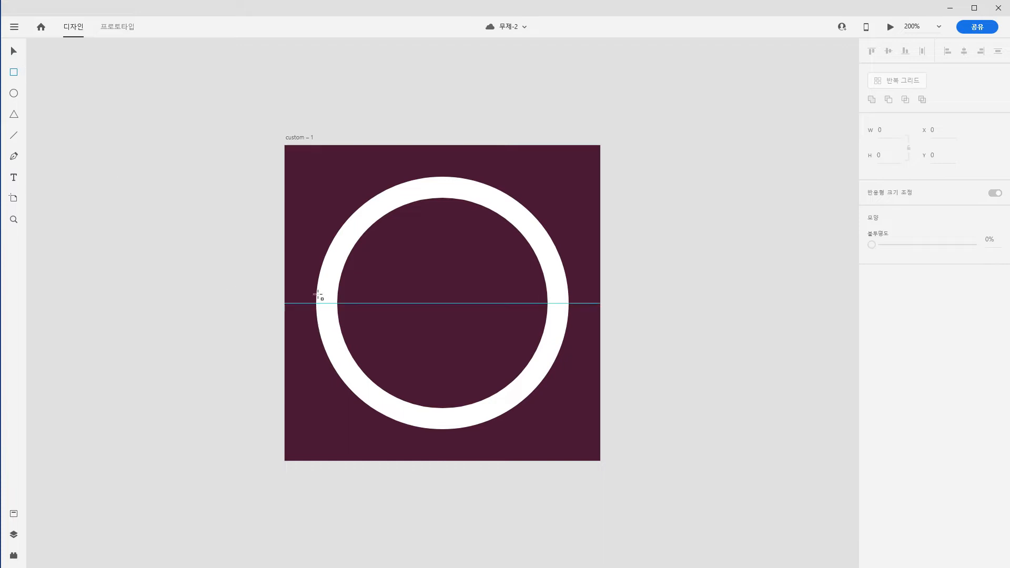
mouse_move(309, 294)
mouse_down()
mouse_move(598, 424)
mouse_move(592, 439)
mouse_move(578, 432)
mouse_up()
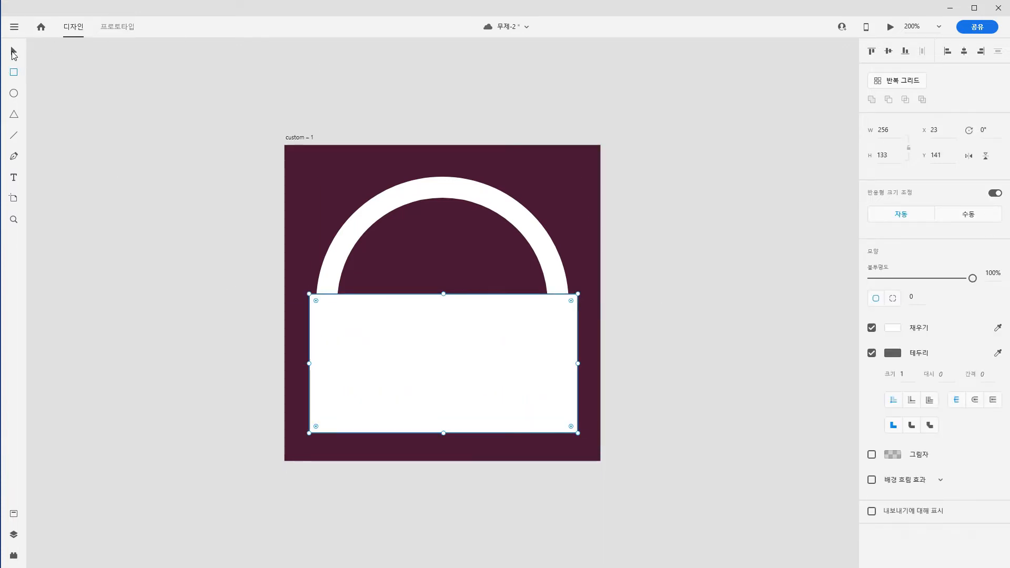
click(14, 53)
click(236, 269)
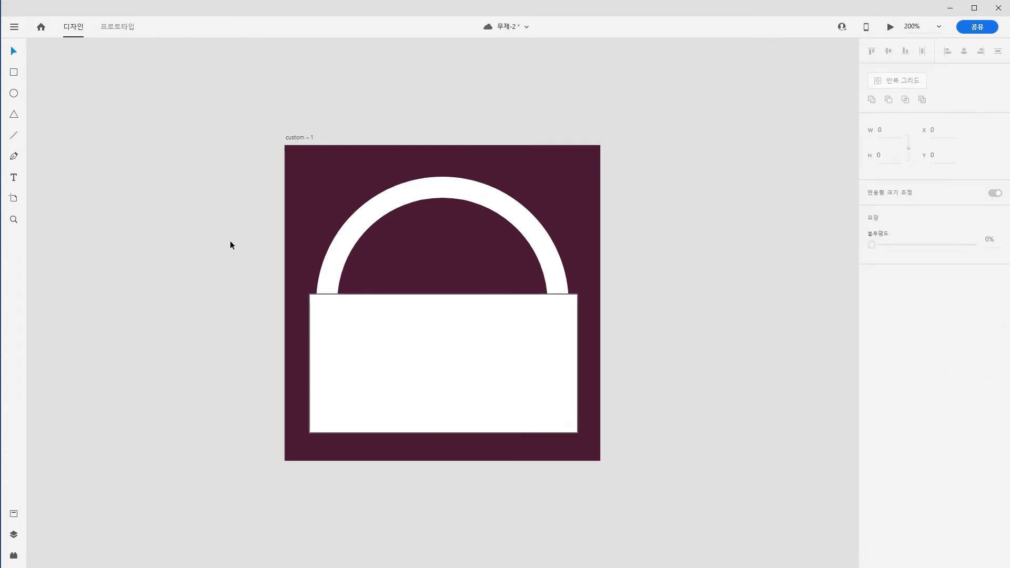
Try to subtract the rectangle from the white ring, and undo the subtraction
drag(233, 191, 482, 380)
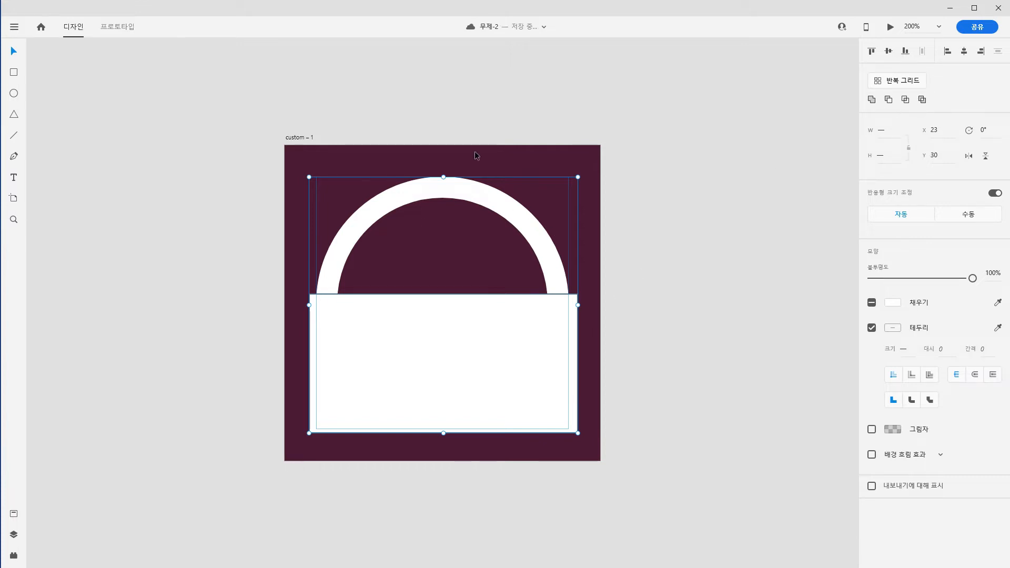
click(889, 100)
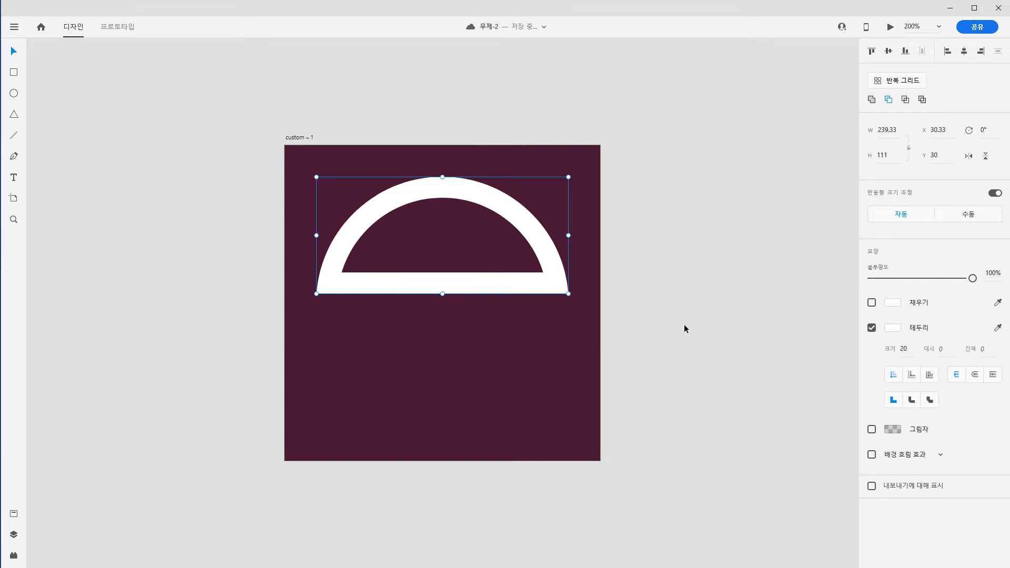
key(ctrl+v)
click(670, 355)
click(491, 367)
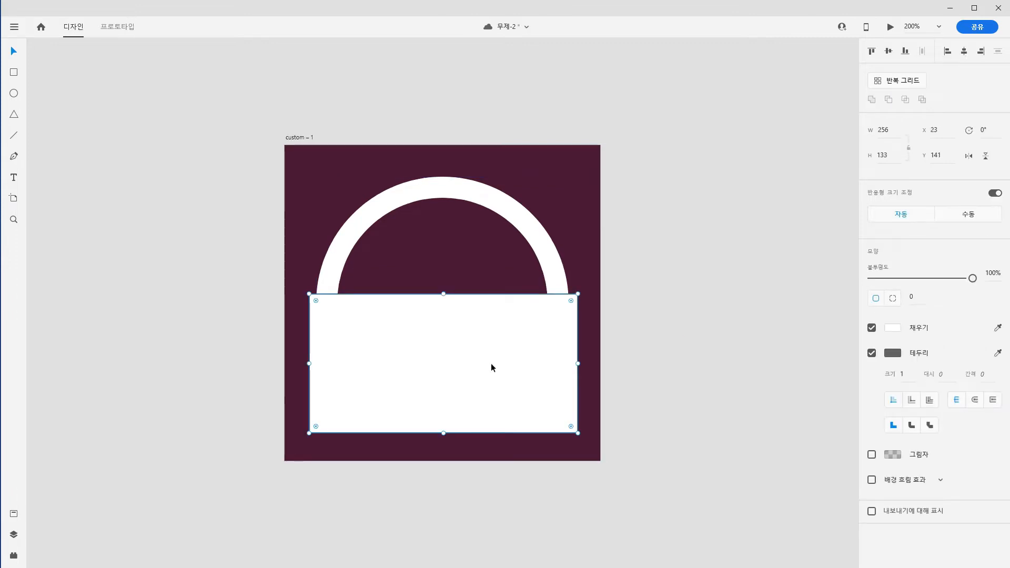
Replace the rectangle with a square about 118 by 118 px over the upper-left quarter of the white ring
key(Delete)
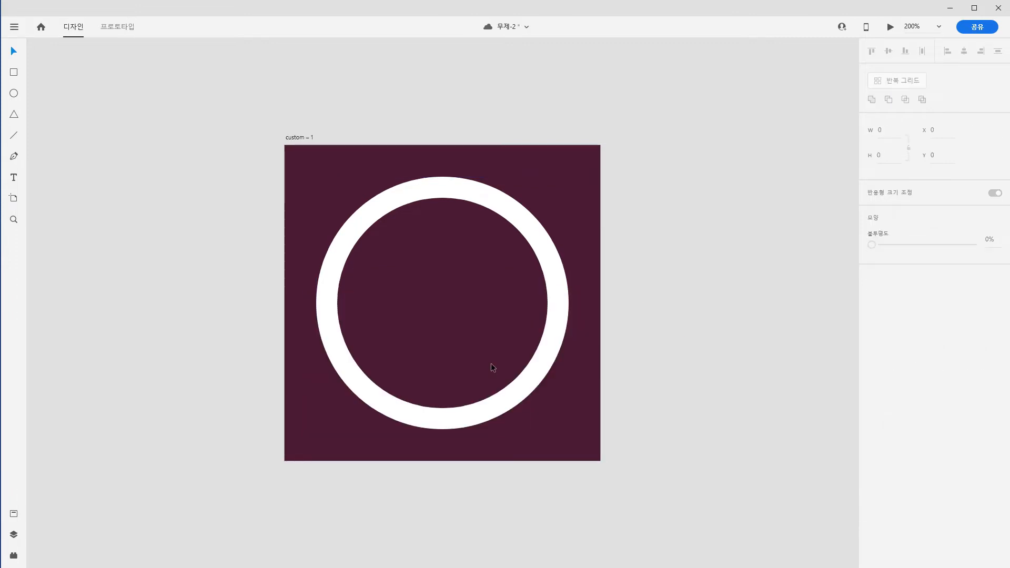
click(13, 73)
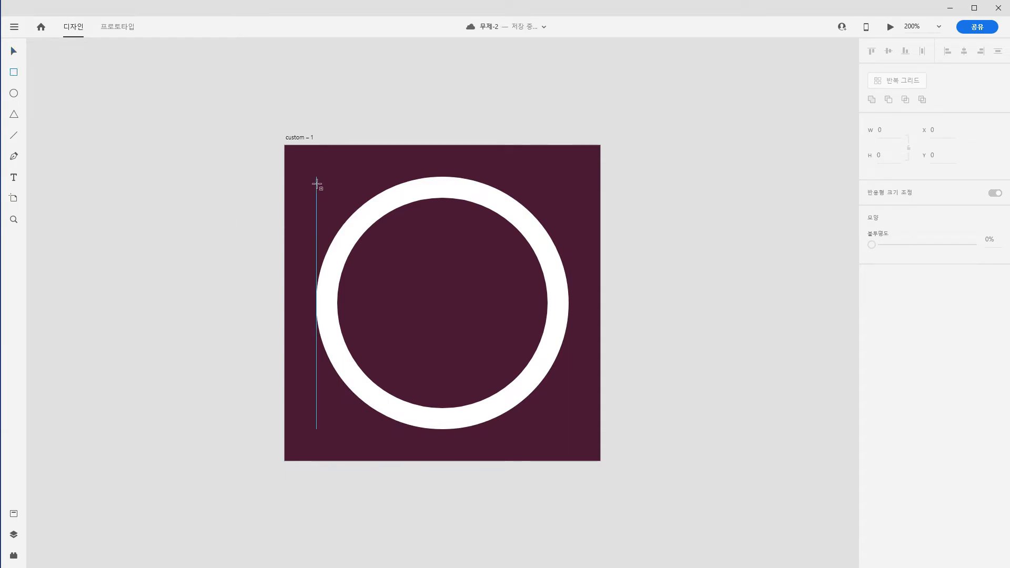
drag(317, 183, 440, 307)
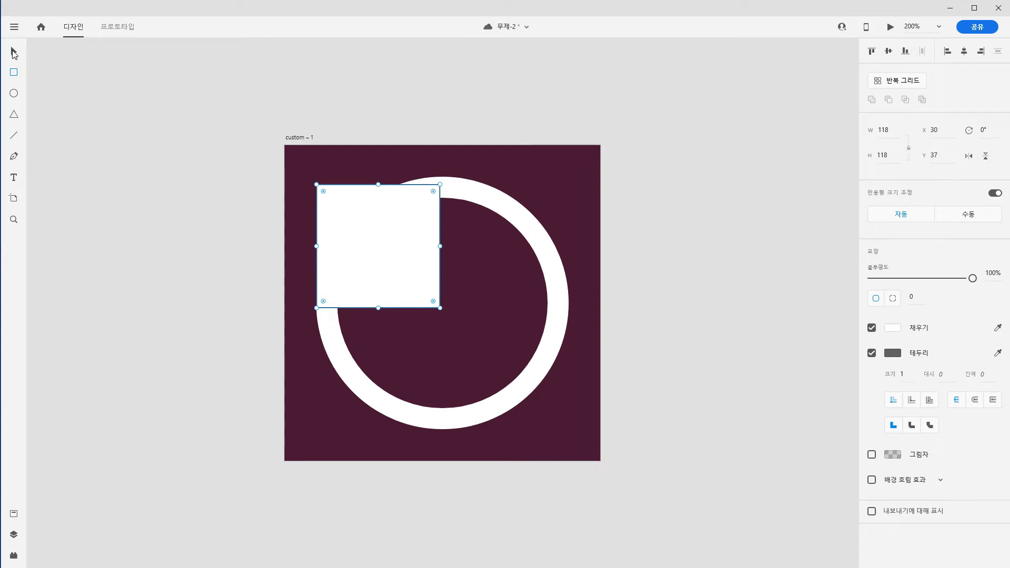
click(14, 53)
Set the square's width and height to 120
click(894, 130)
text(120)
key(Return)
click(891, 154)
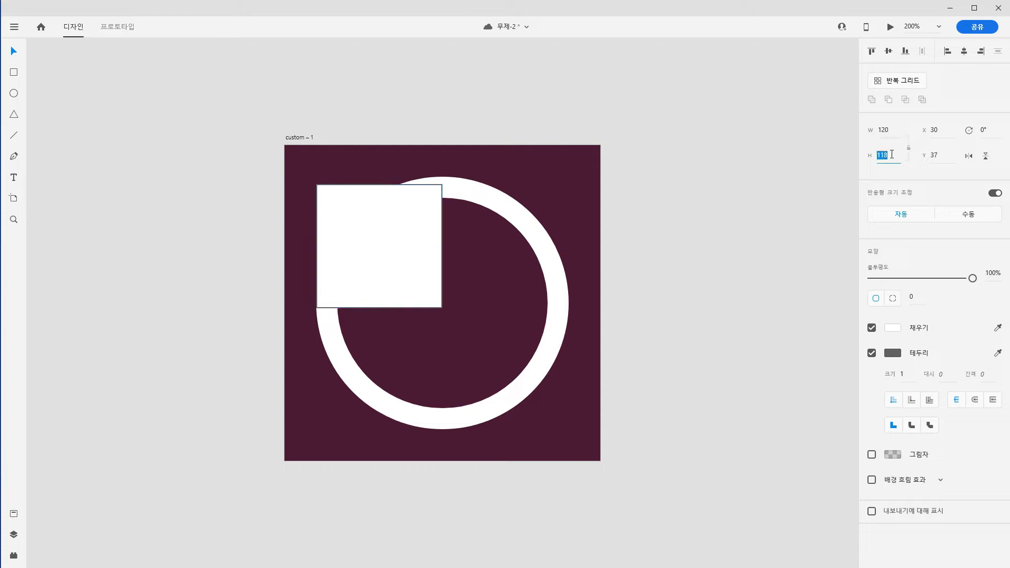
text(120)
key(Return)
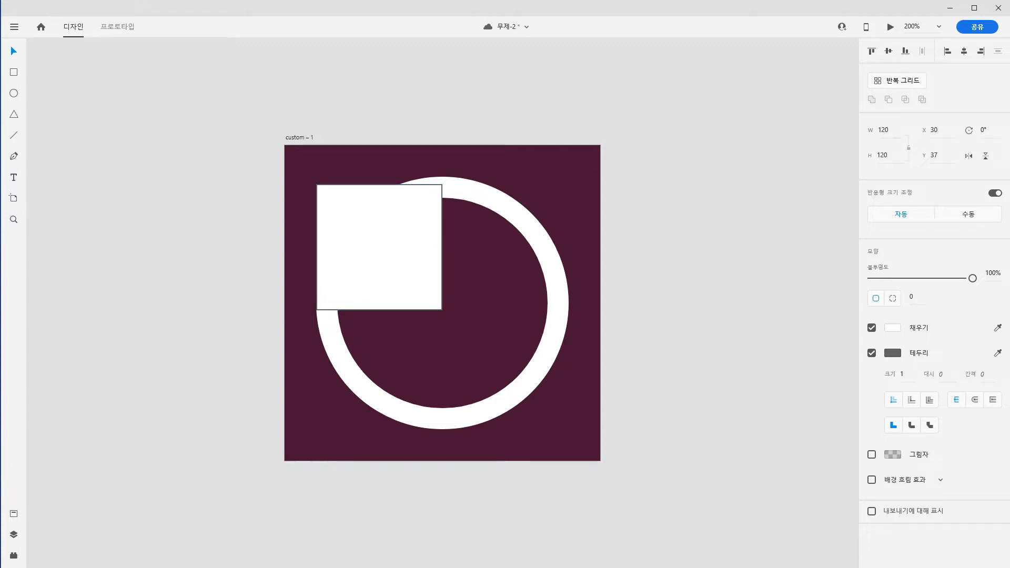
Select the square and the ring together and align them to their top and left edges
click(218, 178)
drag(238, 185, 420, 350)
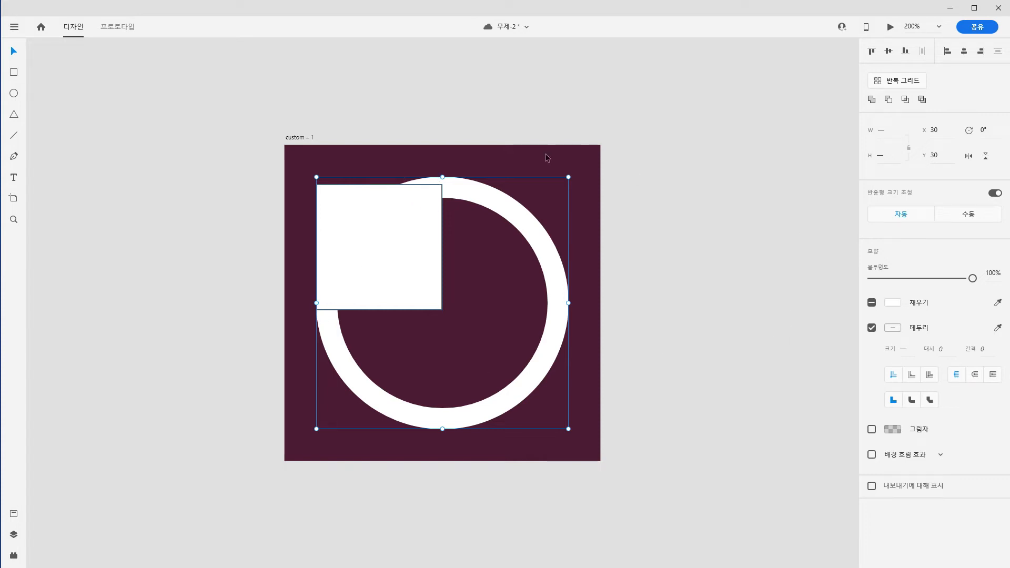
click(872, 52)
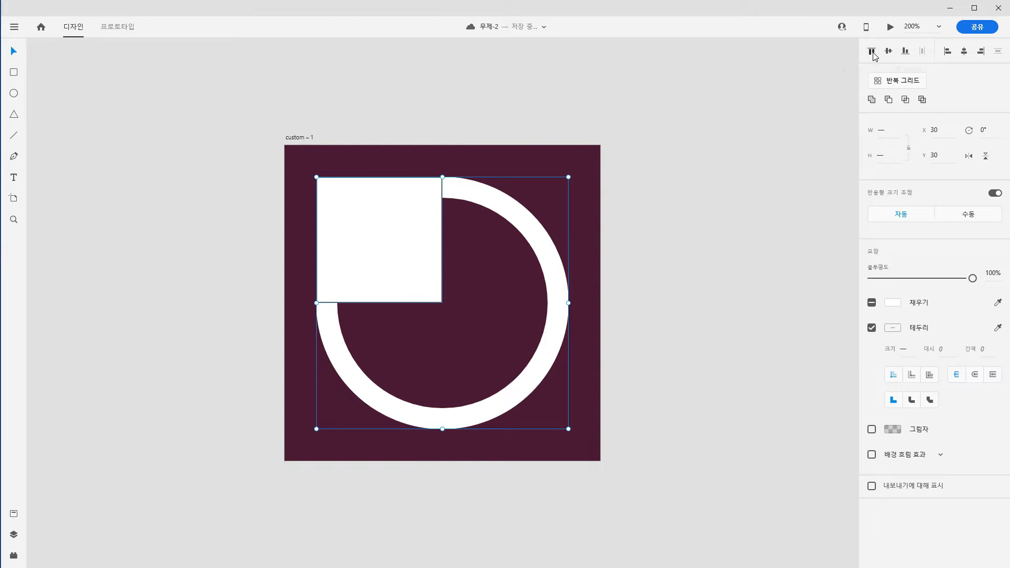
click(947, 52)
Mask the ring with the square so a quarter arc remains, and save the document
right_click(350, 264)
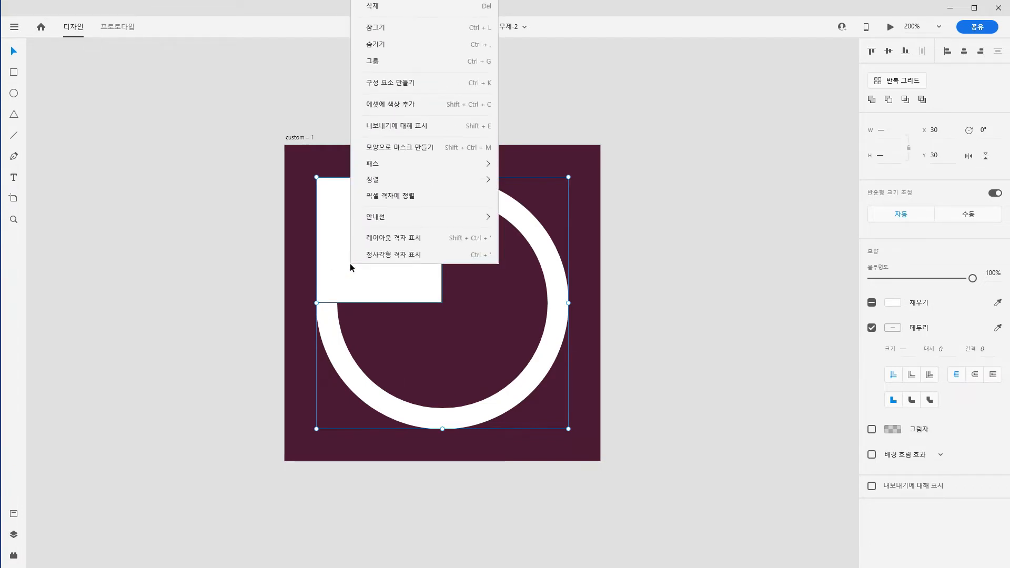
click(395, 148)
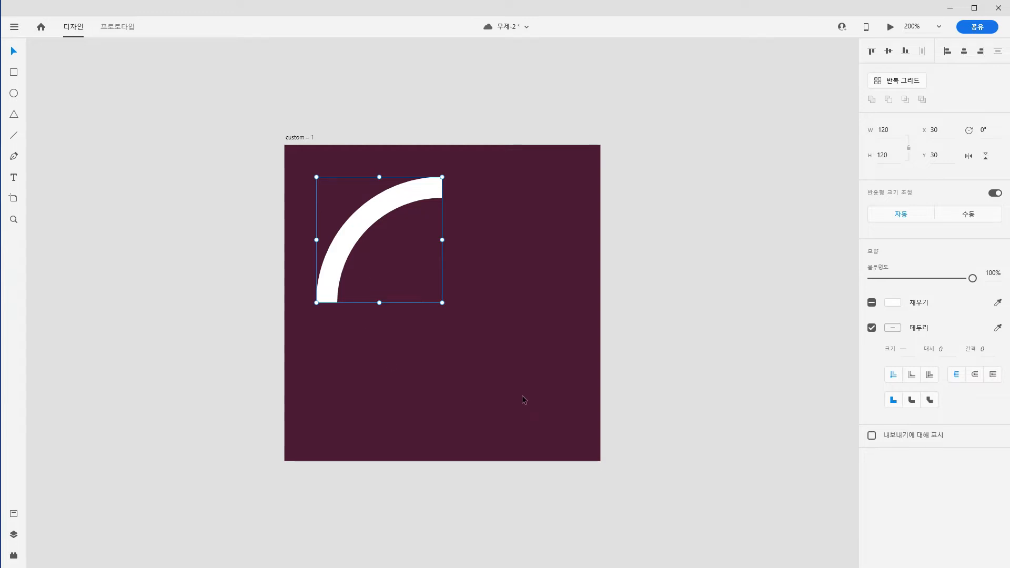
key(ctrl+s)
Rotate the masked quarter arc to 45°
drag(446, 174, 466, 206)
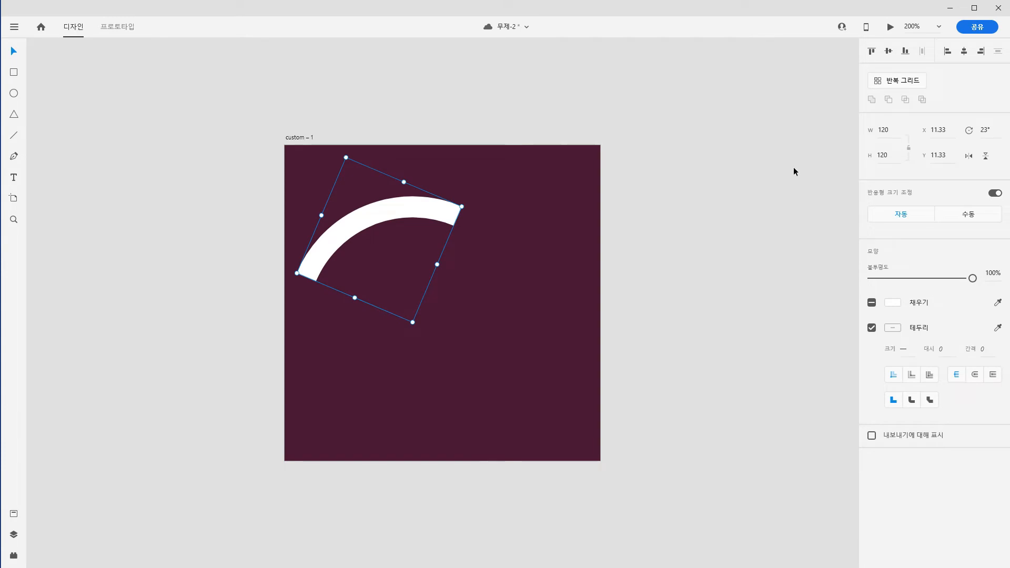
click(990, 136)
double_click(991, 135)
text(45)
key(Return)
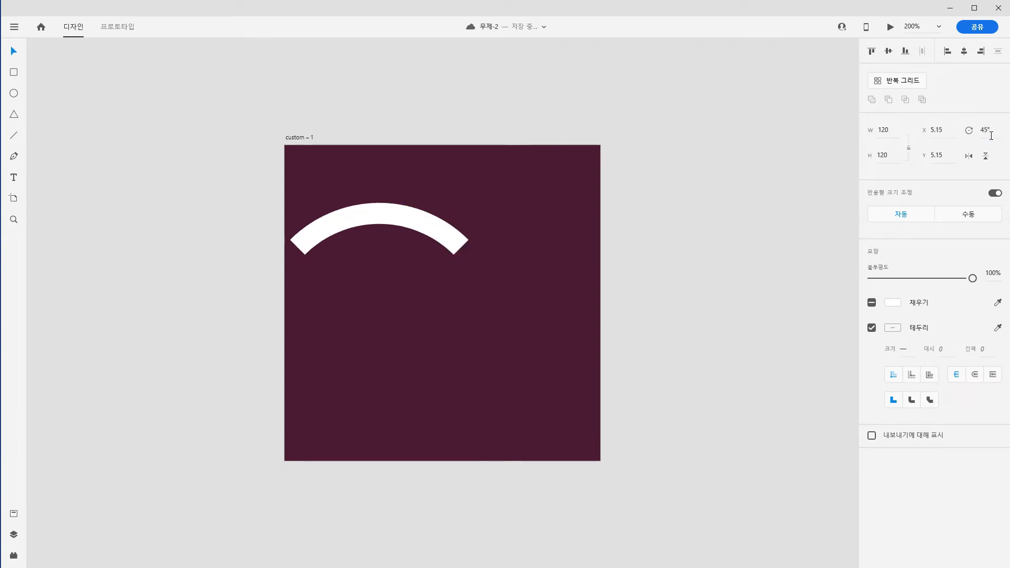
Centre the arc horizontally on the artboard, raise it to about Y 9, and save the document
click(963, 51)
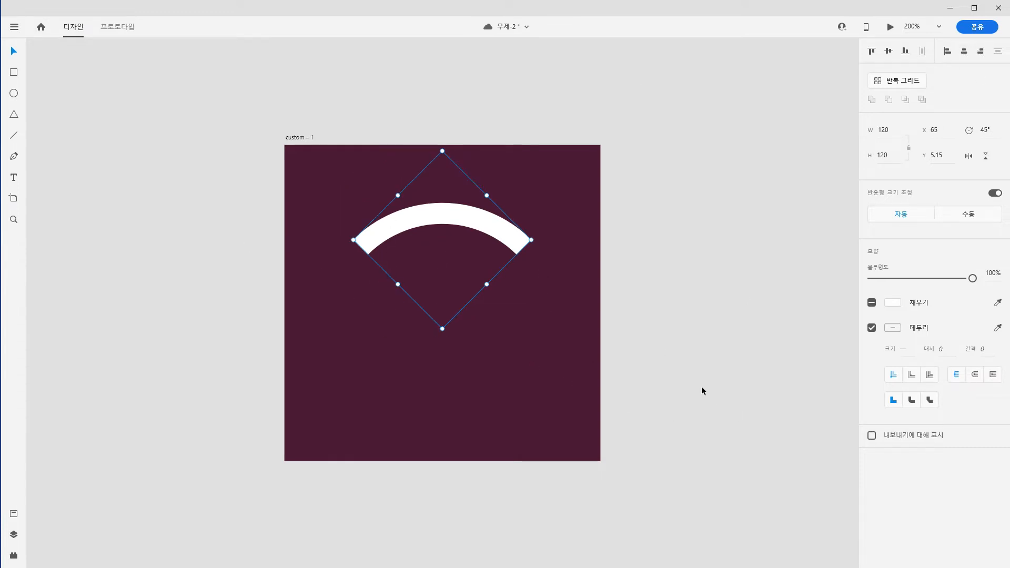
click(888, 51)
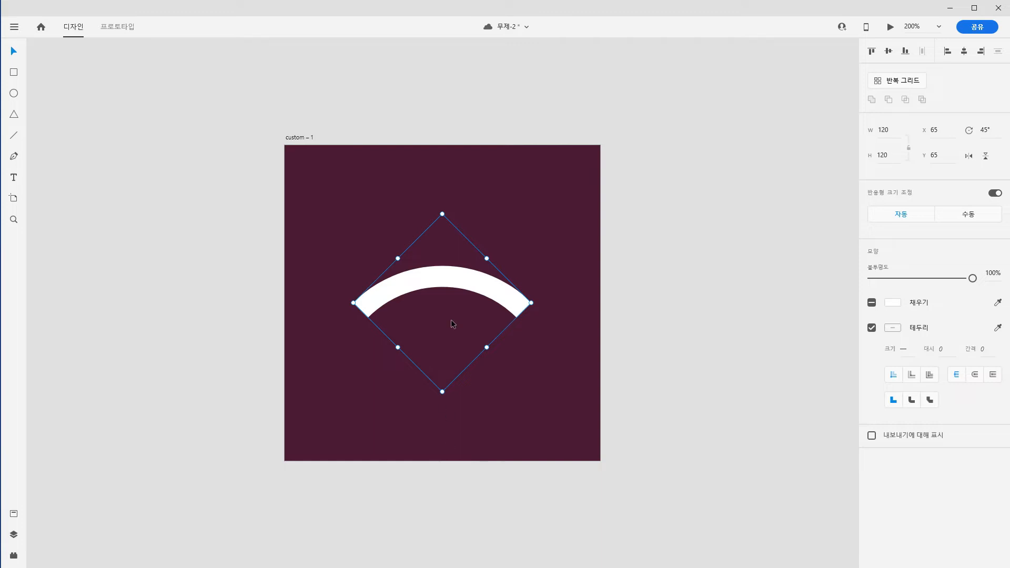
drag(450, 284, 444, 226)
click(963, 51)
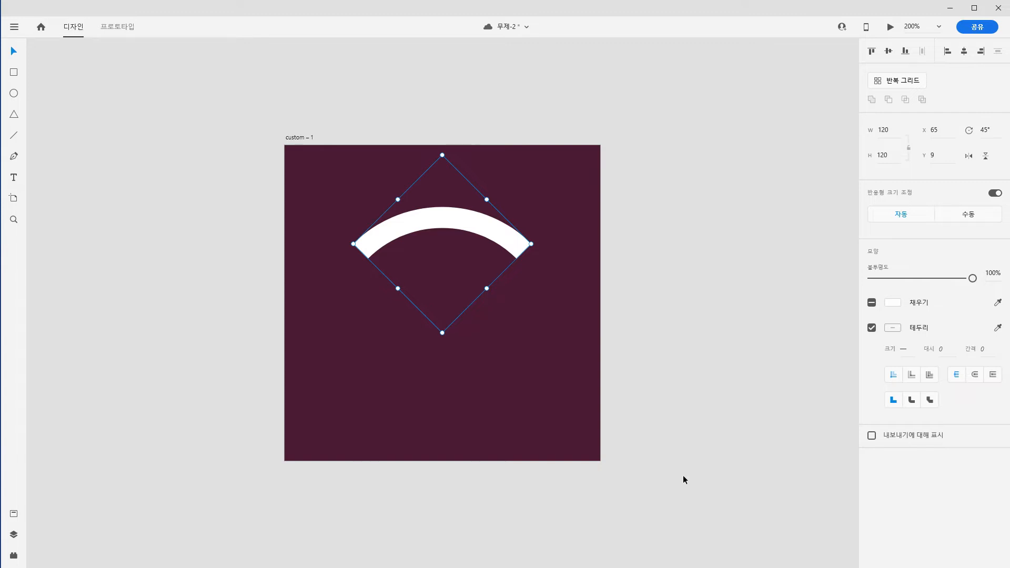
key(ctrl+s)
Duplicate the arc downward, shrink the copy to about 92 by 92 px, and tuck it under the original at about Y 49
drag(439, 225, 439, 264)
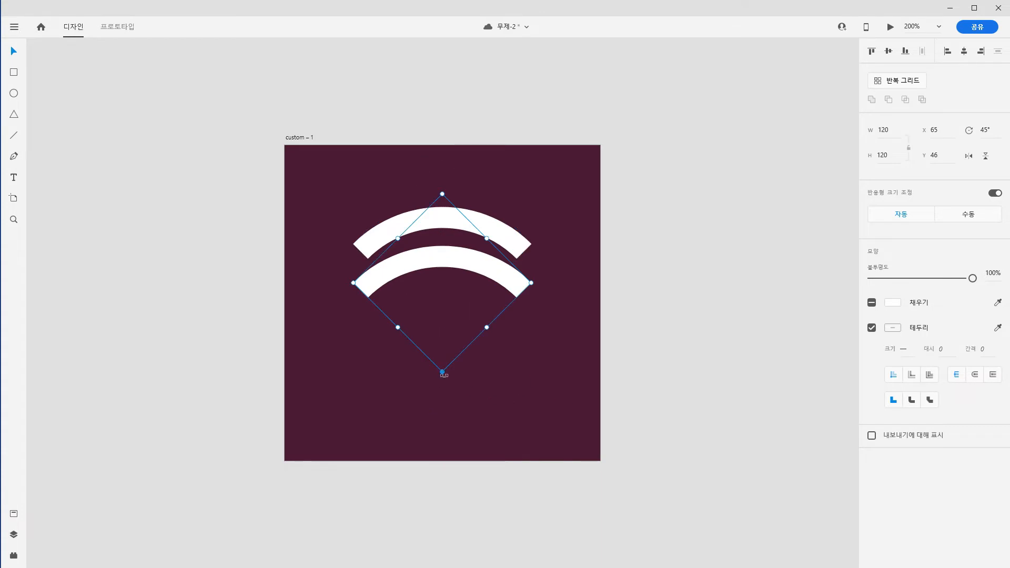
key(ctrl+s)
drag(442, 373, 445, 354)
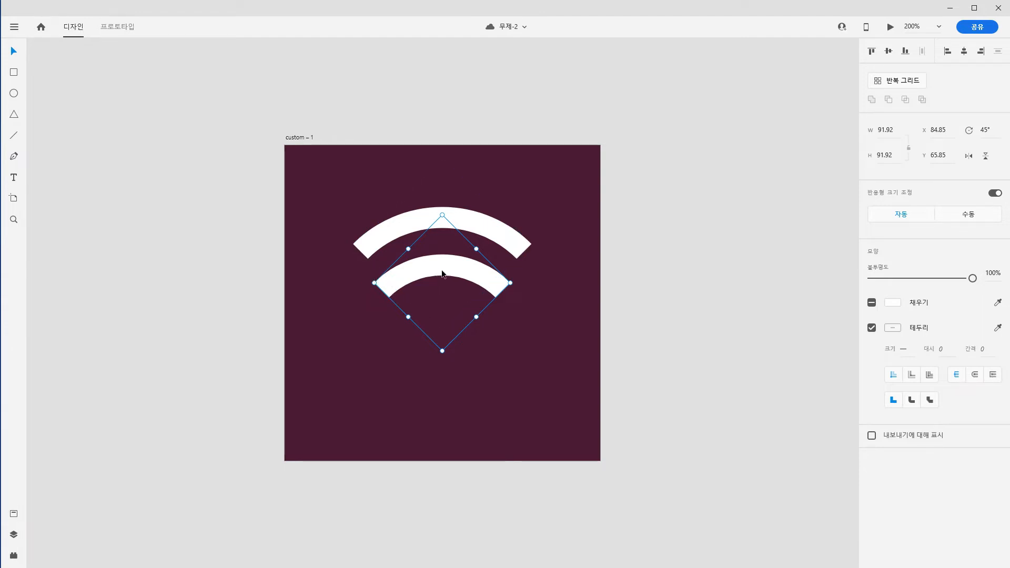
drag(442, 273, 442, 256)
click(518, 250)
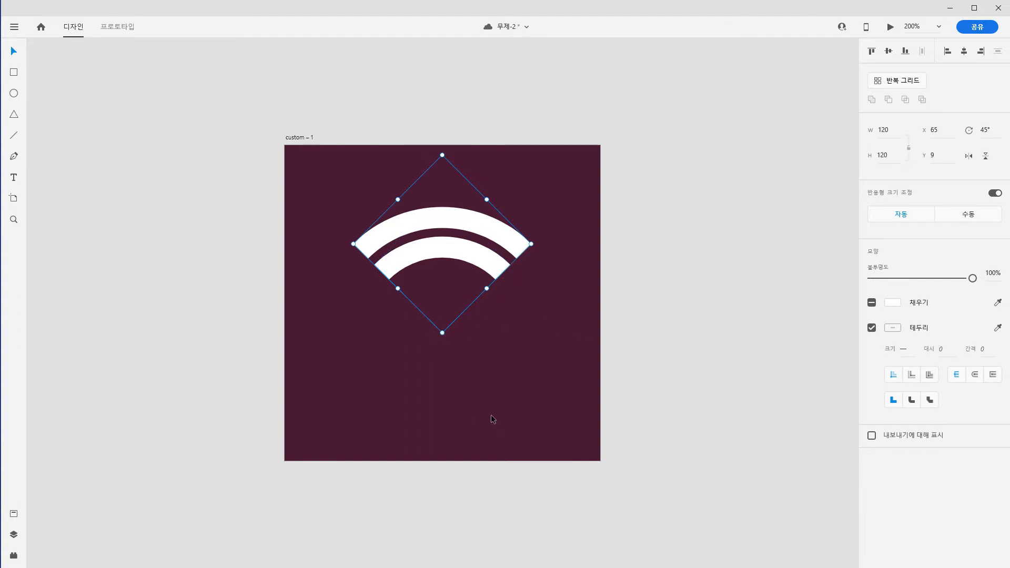
key(ctrl+s)
Shrink the second arc to about 86 by 86 px and lower it to about Y 57
click(492, 403)
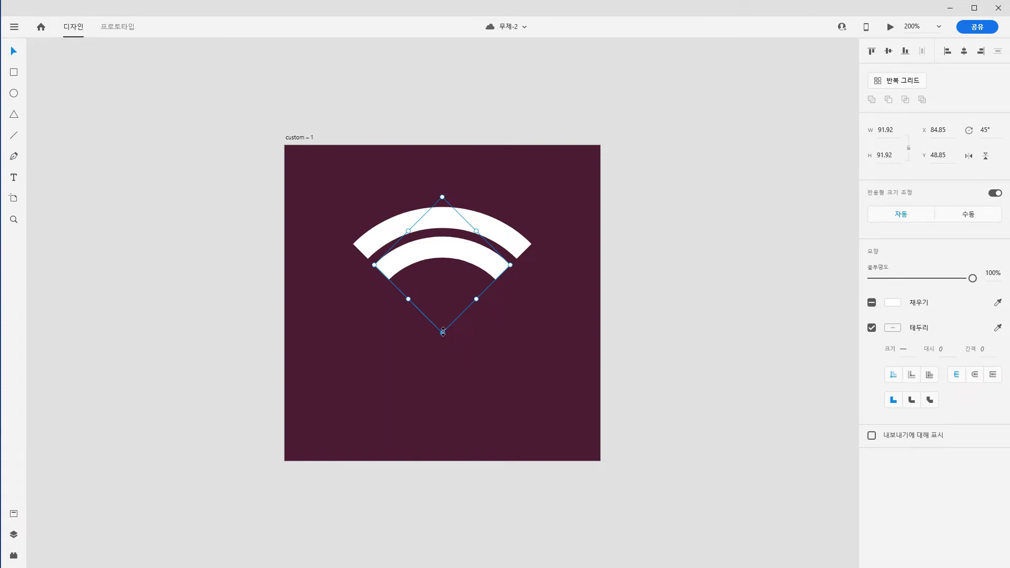
drag(443, 331, 442, 330)
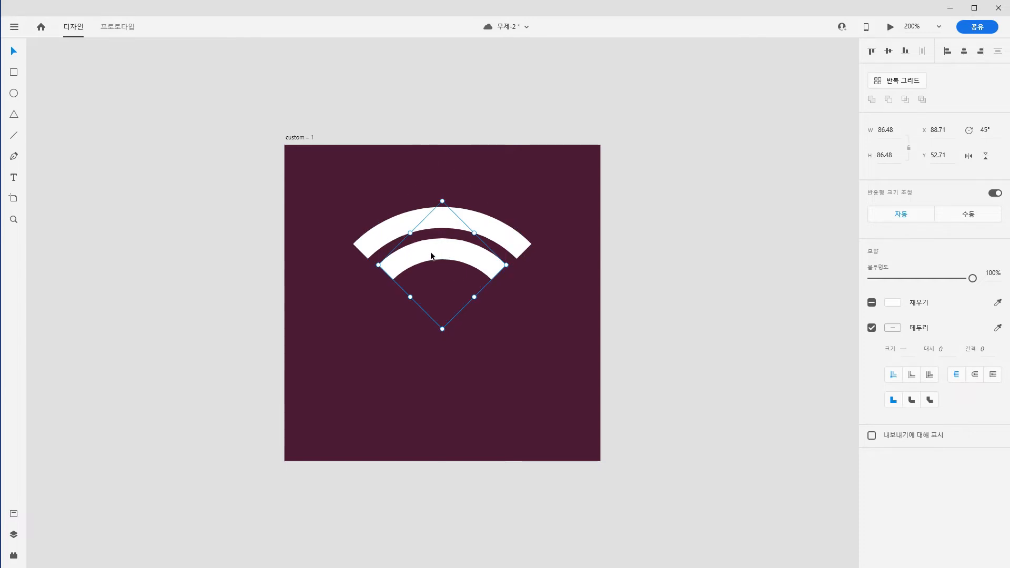
drag(431, 251, 430, 257)
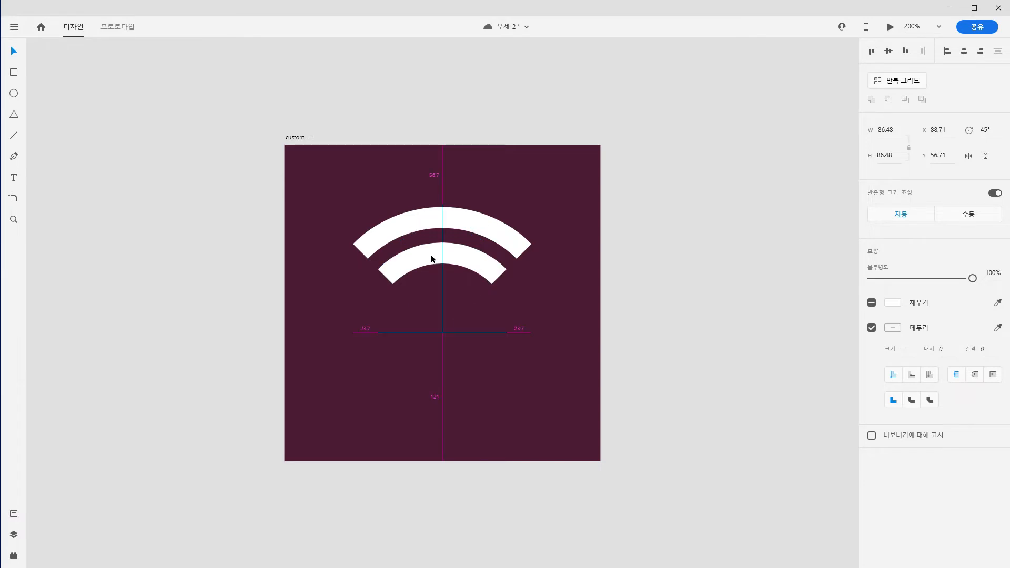
drag(431, 256, 431, 256)
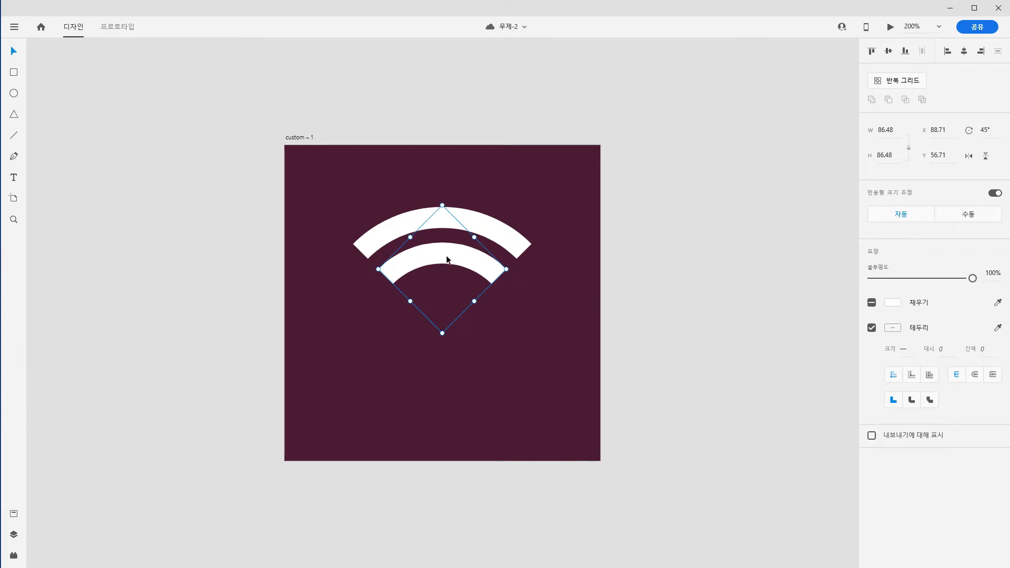
Duplicate the second arc downward, shrink the copy to about 57 by 57 px, and place it at about Y 98
key(alt)
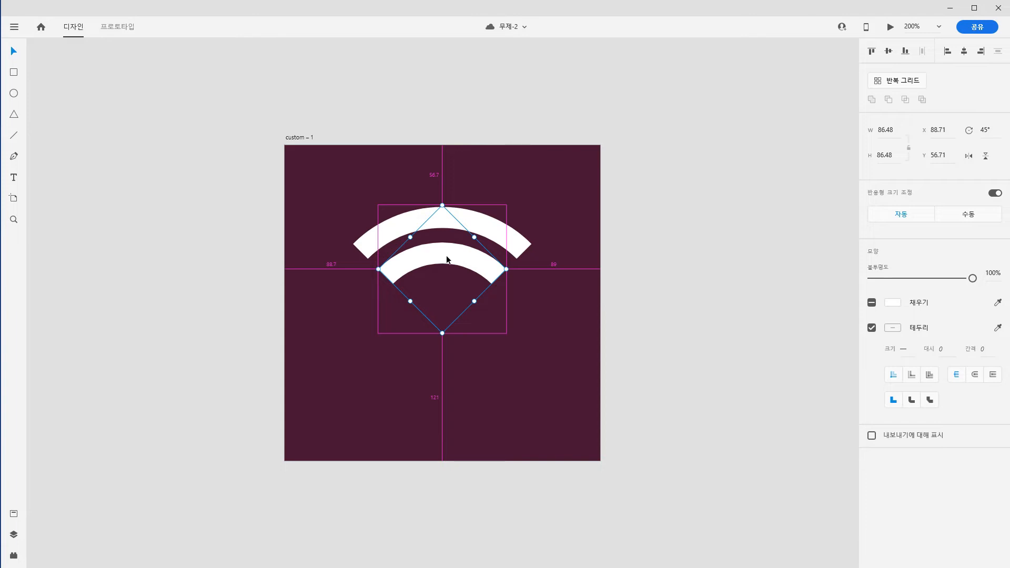
drag(448, 259, 446, 284)
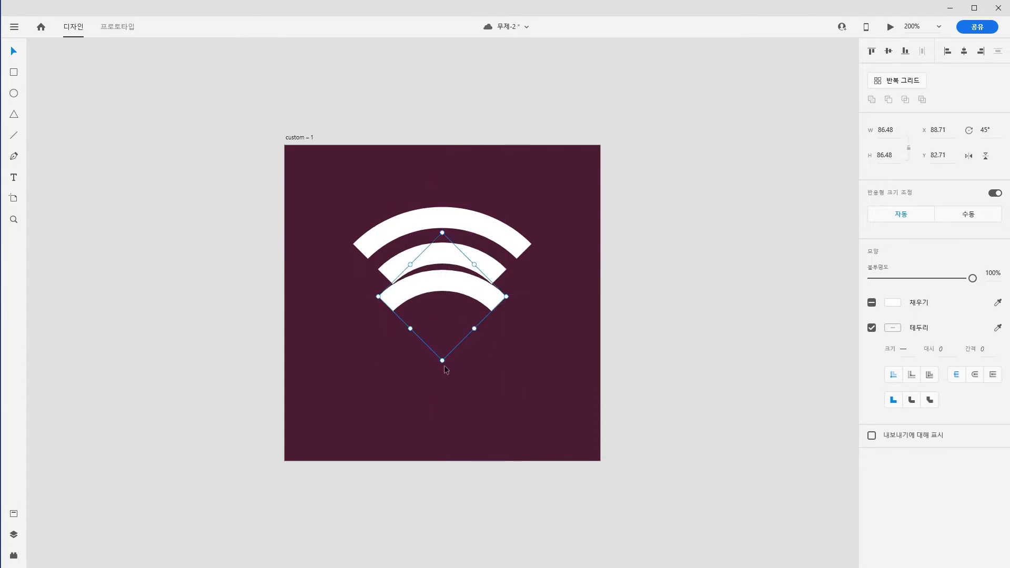
drag(443, 361, 444, 342)
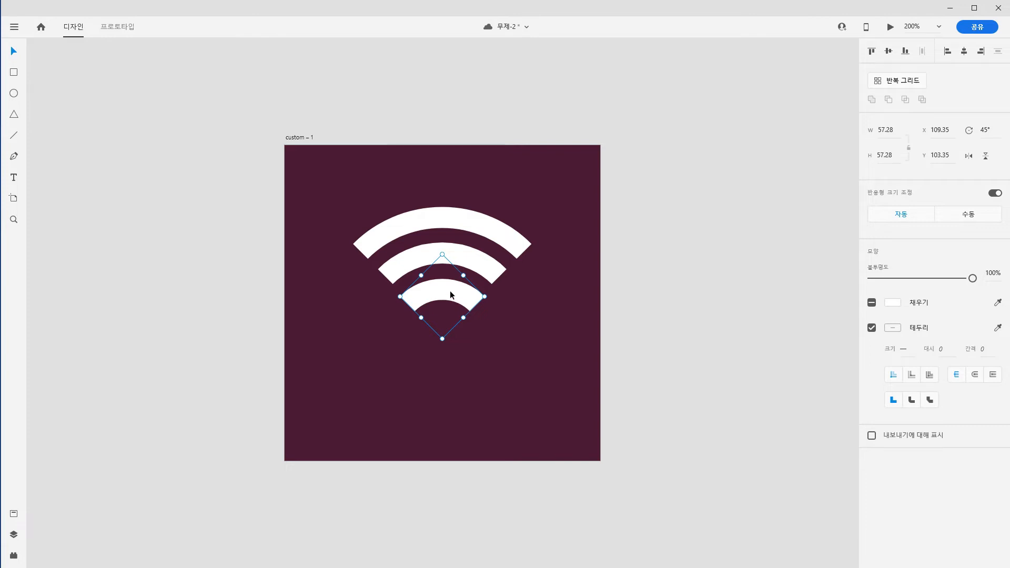
mouse_move(449, 296)
mouse_down()
mouse_move(474, 301)
mouse_move(451, 292)
mouse_up()
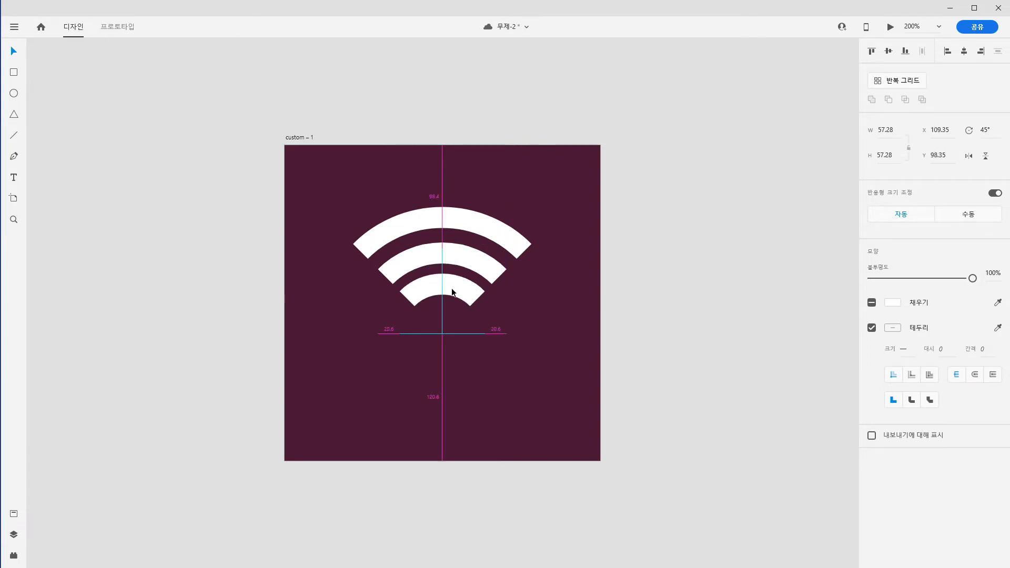
drag(452, 288, 451, 288)
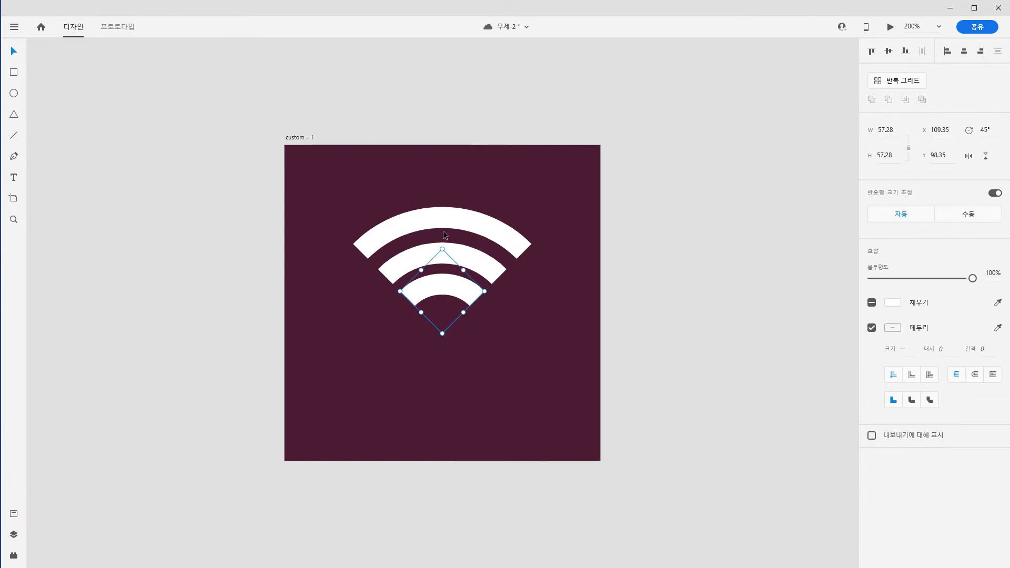
Shrink the innermost arc to about 52 by 52 px, lower it to about Y 105, and save the document
key(alt)
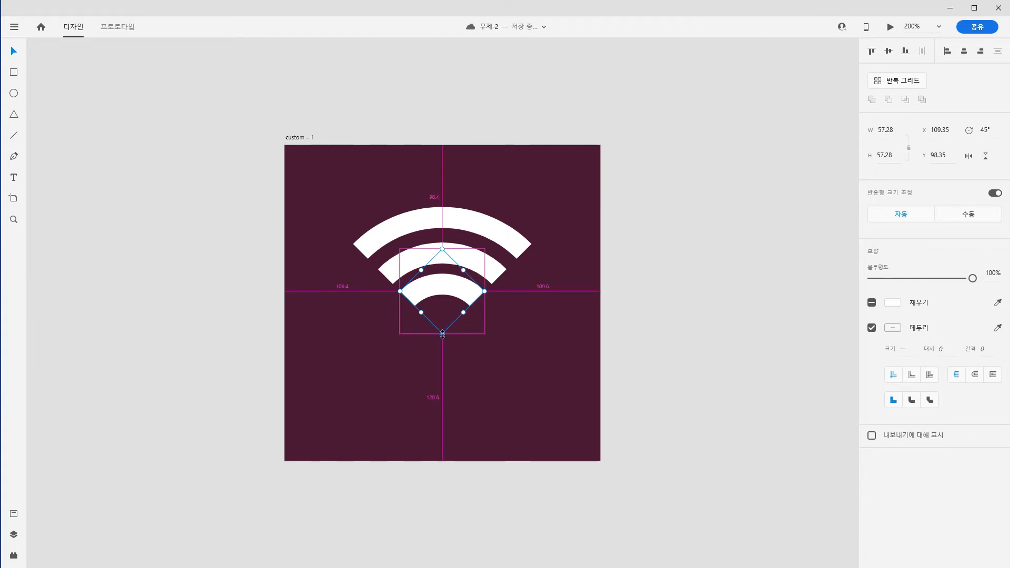
drag(442, 334, 442, 330)
drag(447, 293, 448, 296)
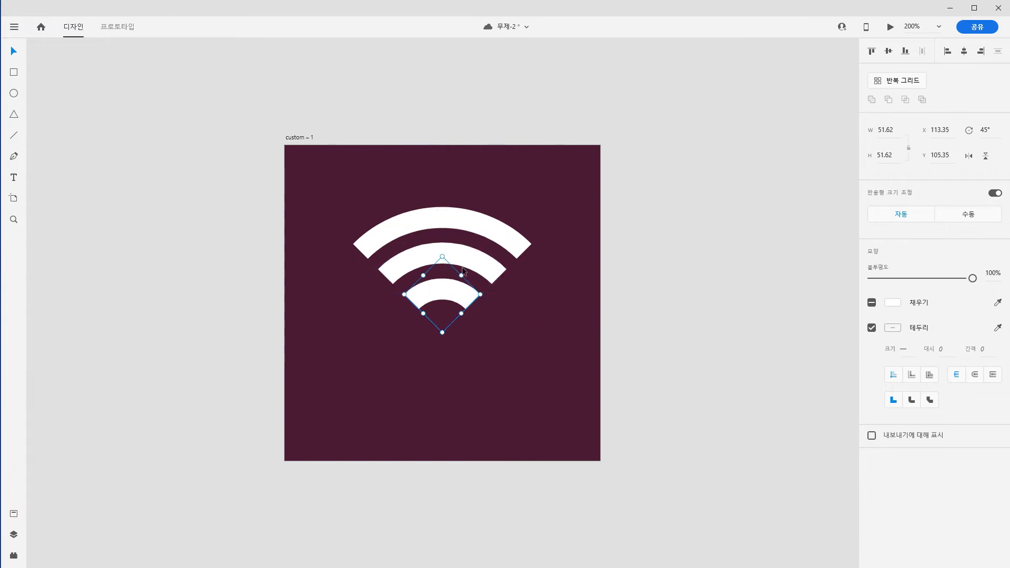
click(645, 391)
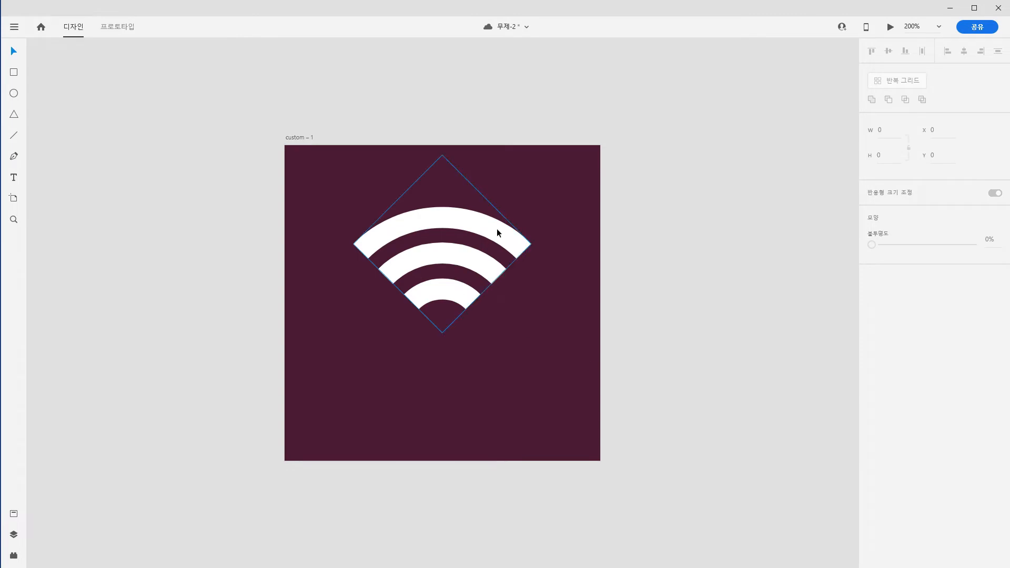
key(ctrl+s)
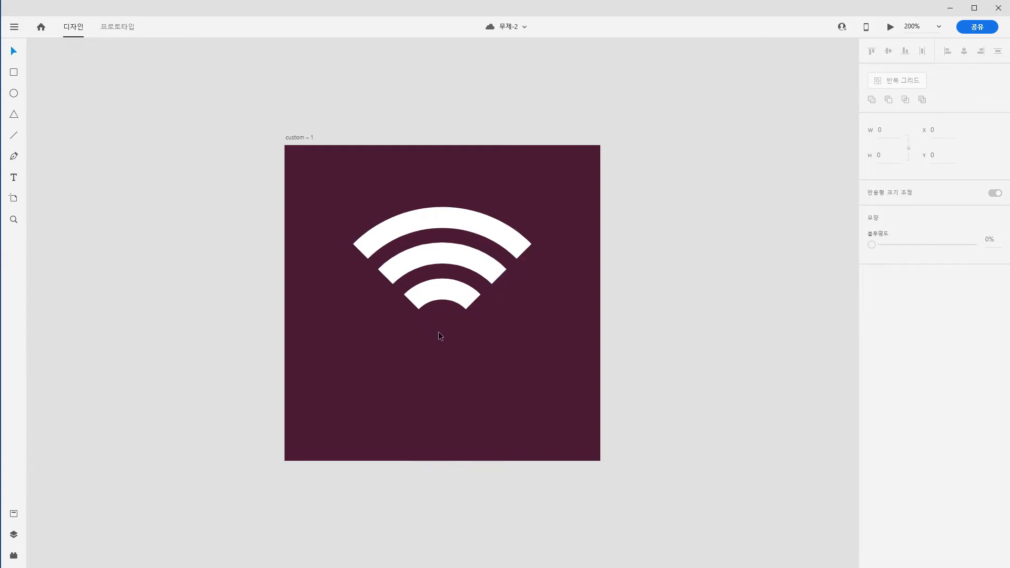
Draw a circle about 32 by 32 px just below the innermost arc
key(r)
key(e)
drag(433, 312, 466, 346)
click(17, 53)
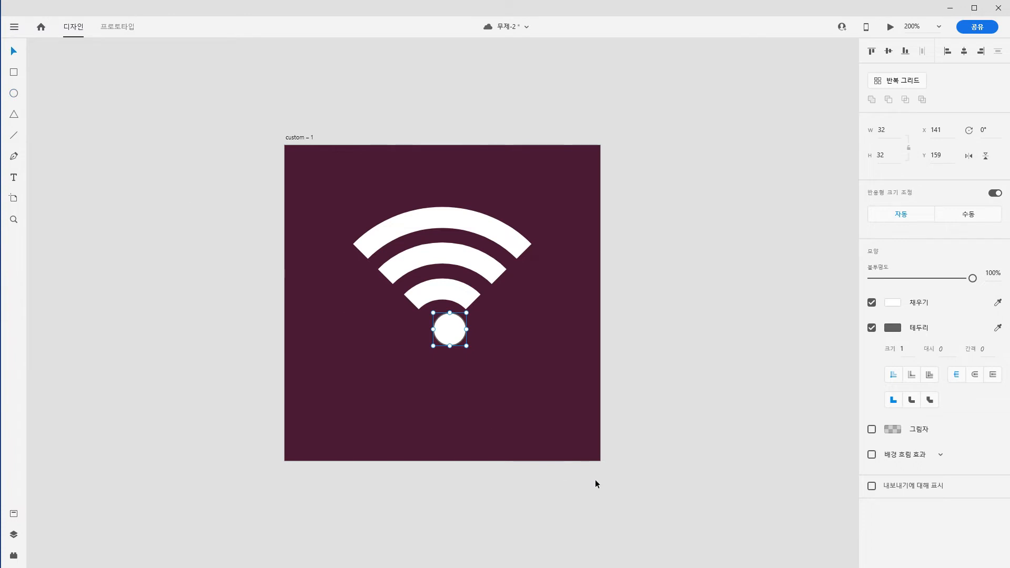
Set the small circle's width and height to 30
click(890, 131)
text(303)
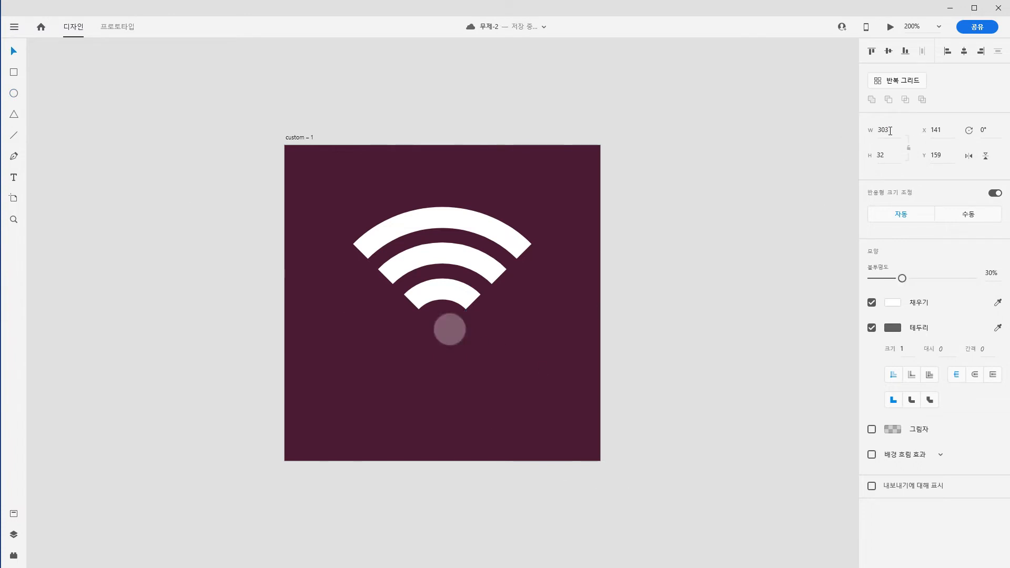
text(0)
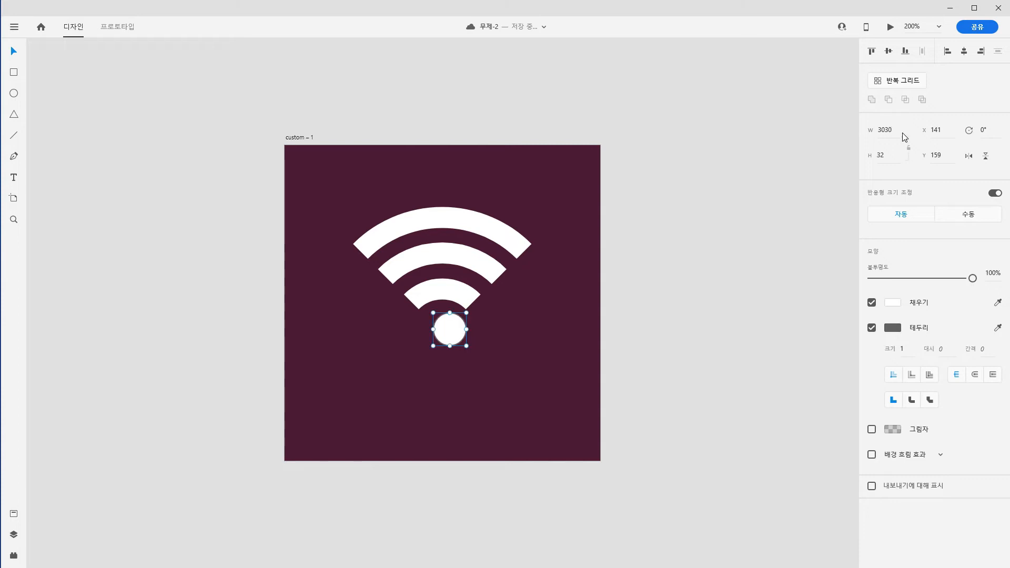
drag(895, 129, 829, 124)
text(30)
click(887, 152)
text(30)
Centre the small circle beneath the arcs at about X 134, Y 156, and turn off its border
drag(457, 330, 449, 327)
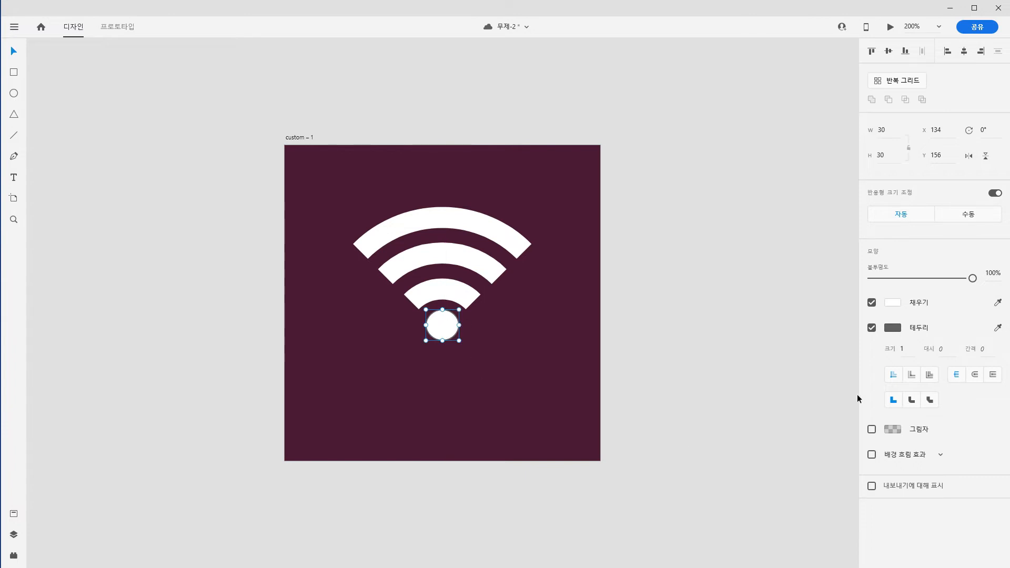
click(871, 328)
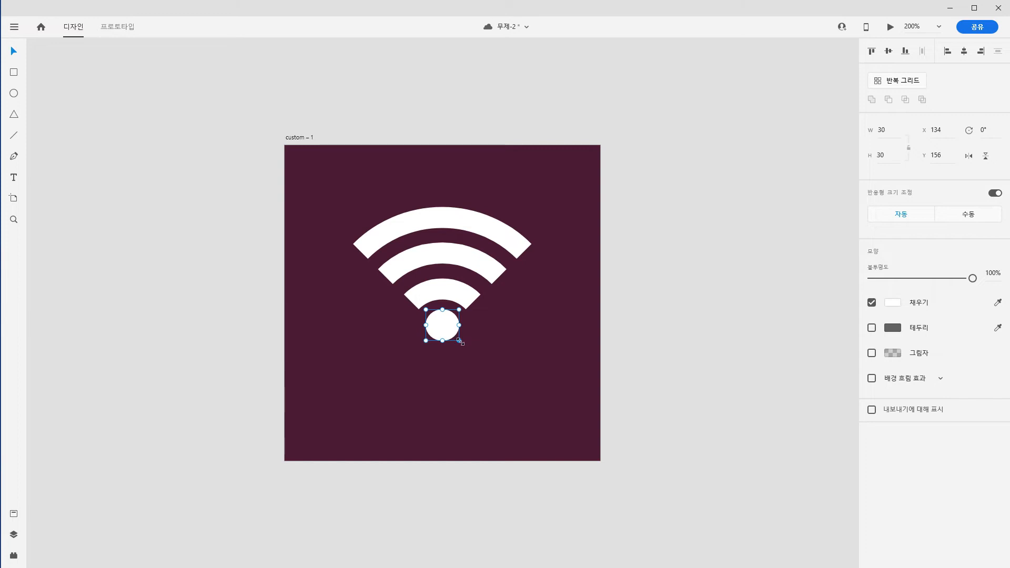
Shrink the dot beneath the arcs to 24 by 24 px and save the document
drag(459, 339, 455, 339)
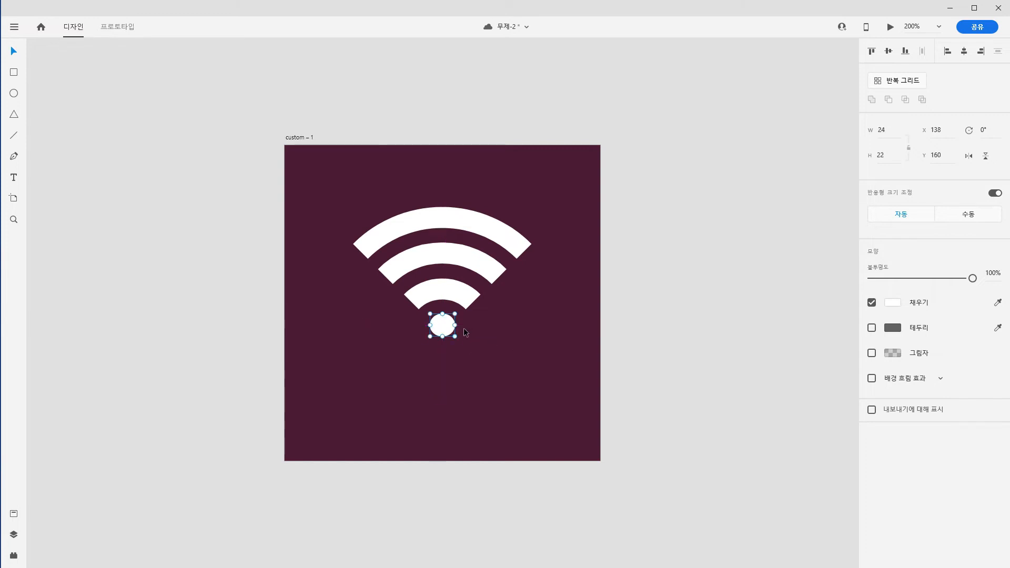
click(891, 155)
text(27)
key(Return)
click(885, 155)
text(29)
key(Return)
text(25)
key(Return)
text(24)
key(Return)
click(533, 349)
click(448, 330)
key(ctrl+s)
click(878, 126)
mouse_move(878, 125)
mouse_down()
mouse_move(876, 31)
mouse_move(879, 142)
mouse_move(878, 132)
mouse_up()
click(878, 132)
click(686, 429)
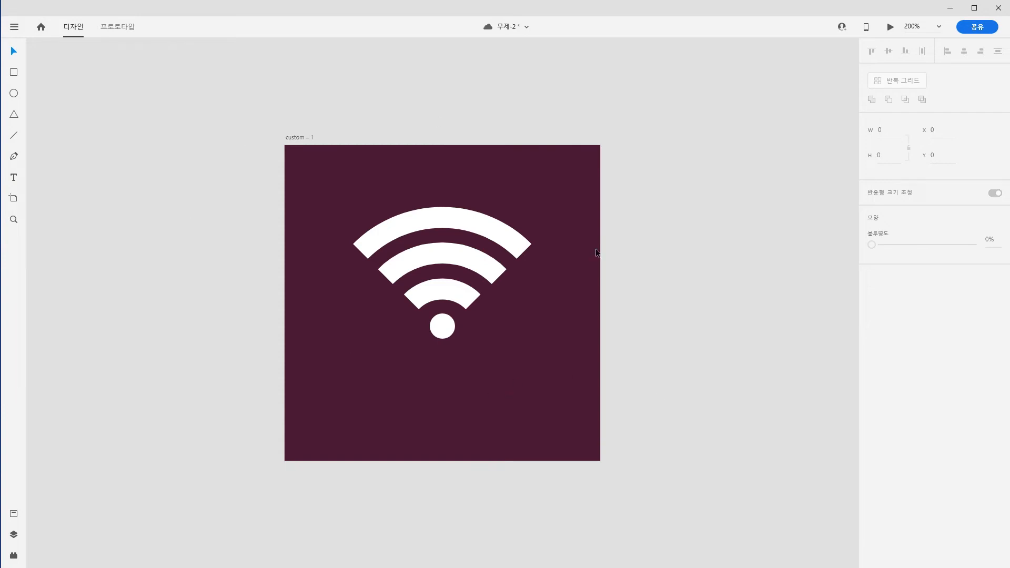
Move the three arcs and the dot down together to about Y 28, and save the document
drag(254, 179, 620, 426)
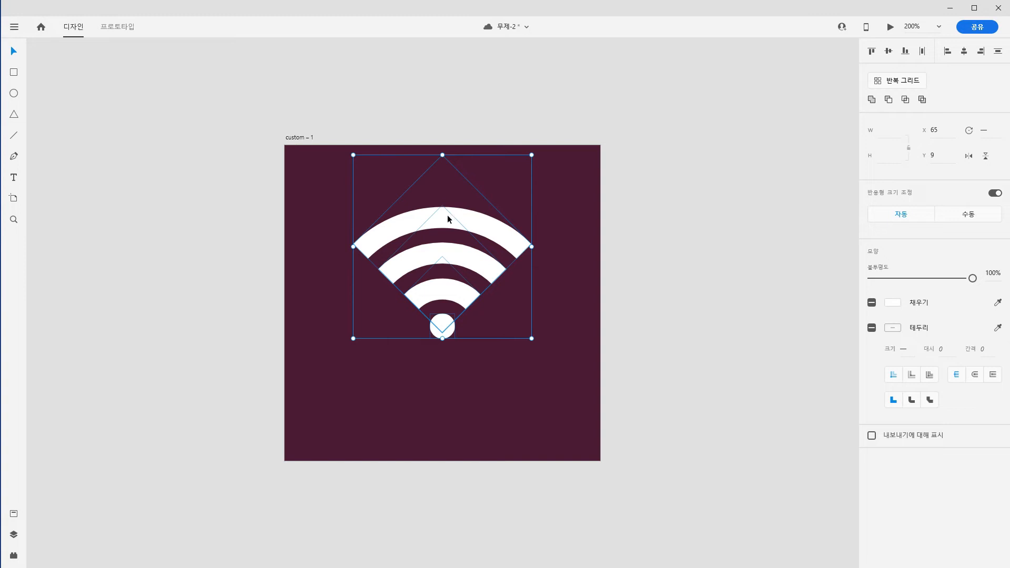
drag(447, 217, 449, 239)
click(703, 437)
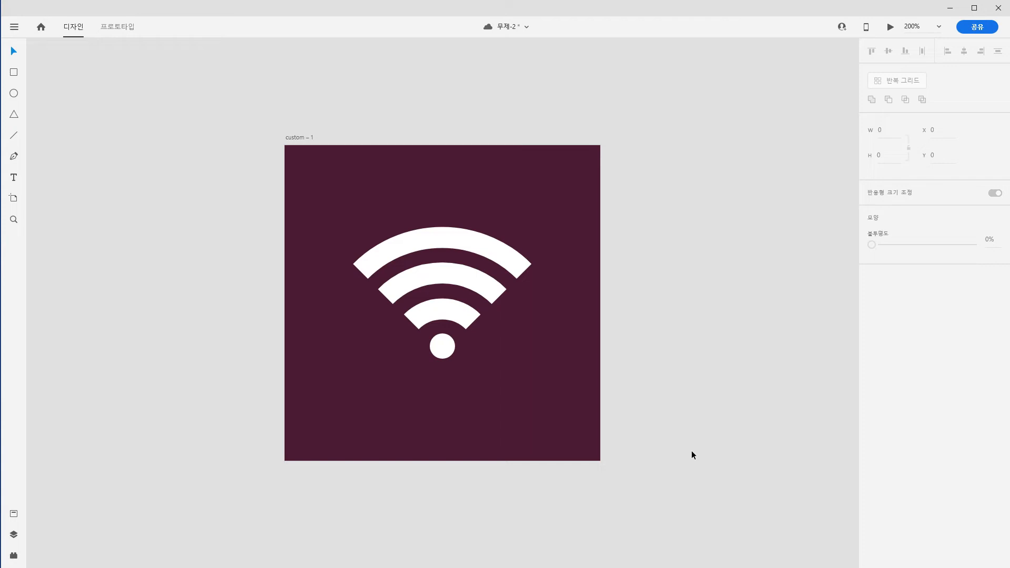
key(ctrl+s)
Set the opacity of all three arcs to 20%, leaving out the dot, and save the document
key(ctrl+1)
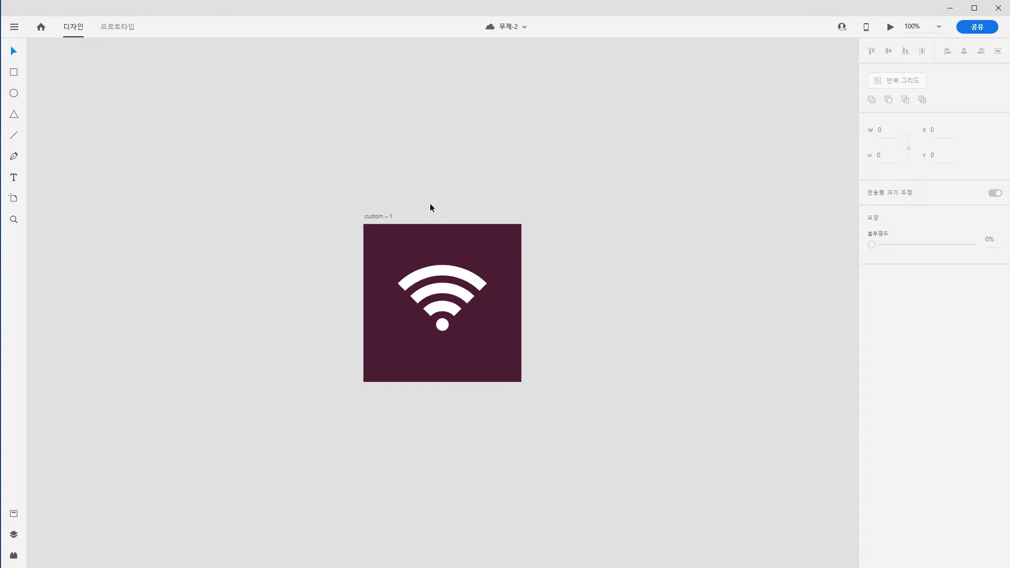
drag(426, 208, 444, 312)
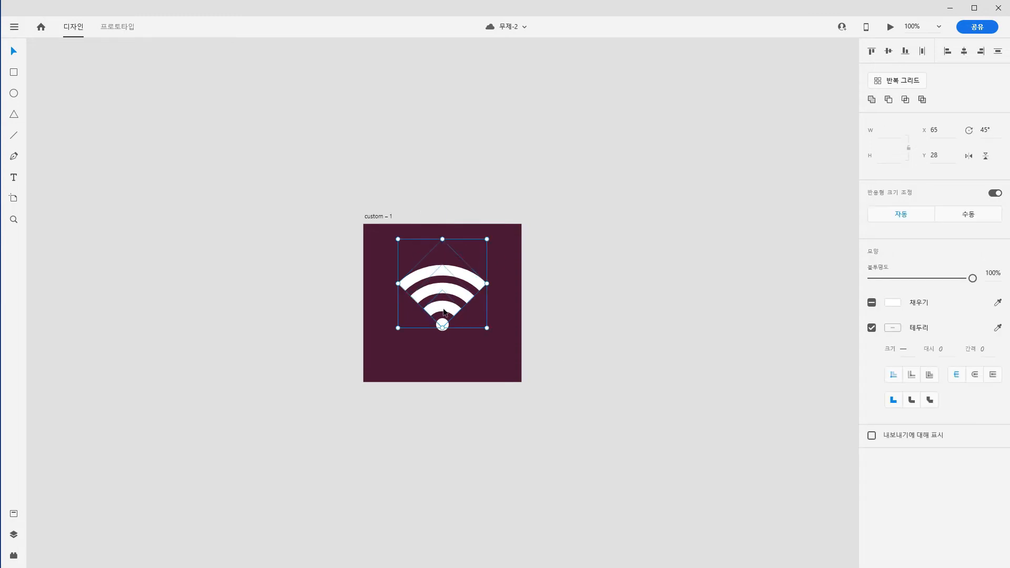
click(574, 367)
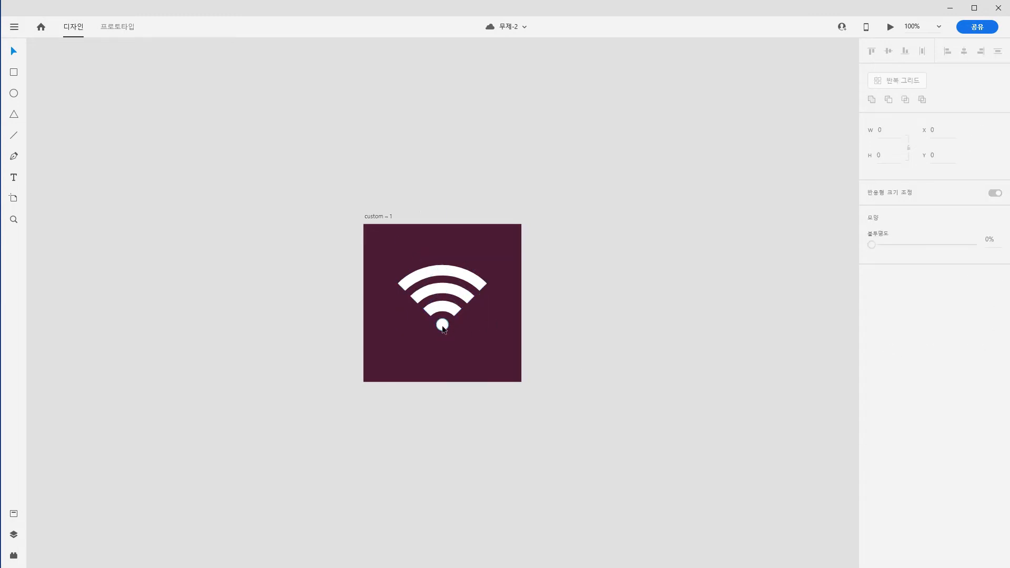
click(449, 305)
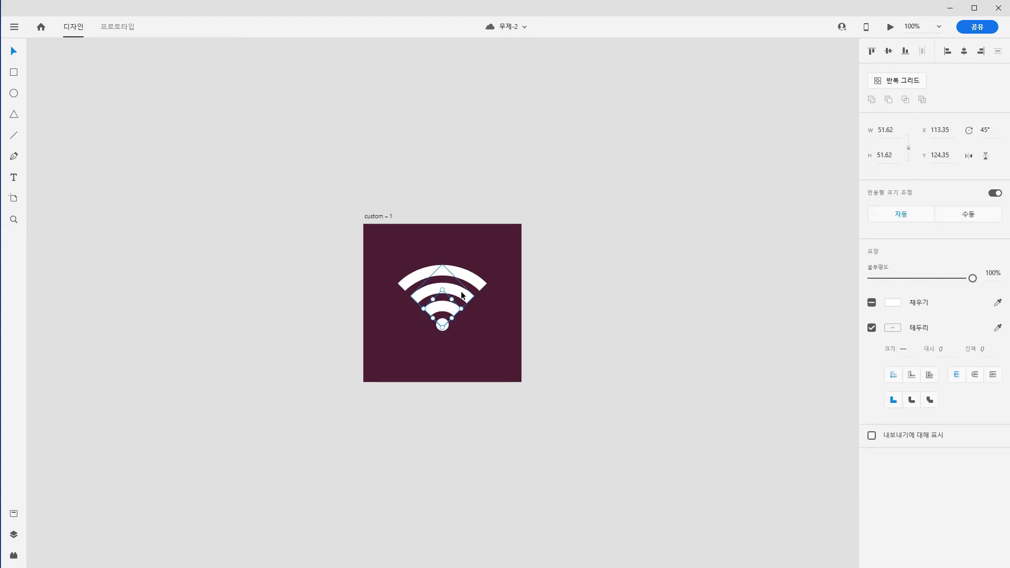
shift+click(463, 296)
click(466, 281)
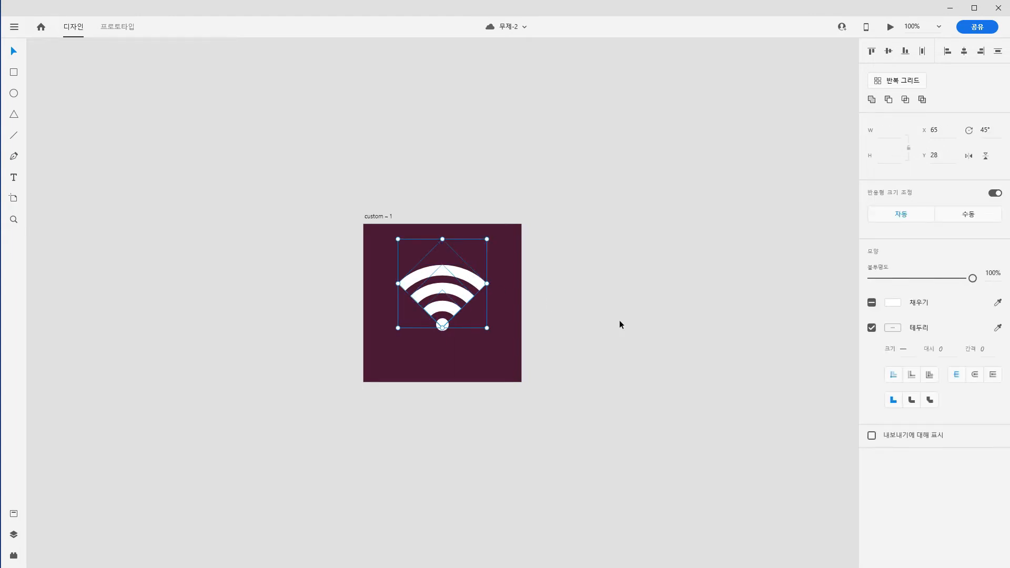
click(999, 273)
text(20)
key(Return)
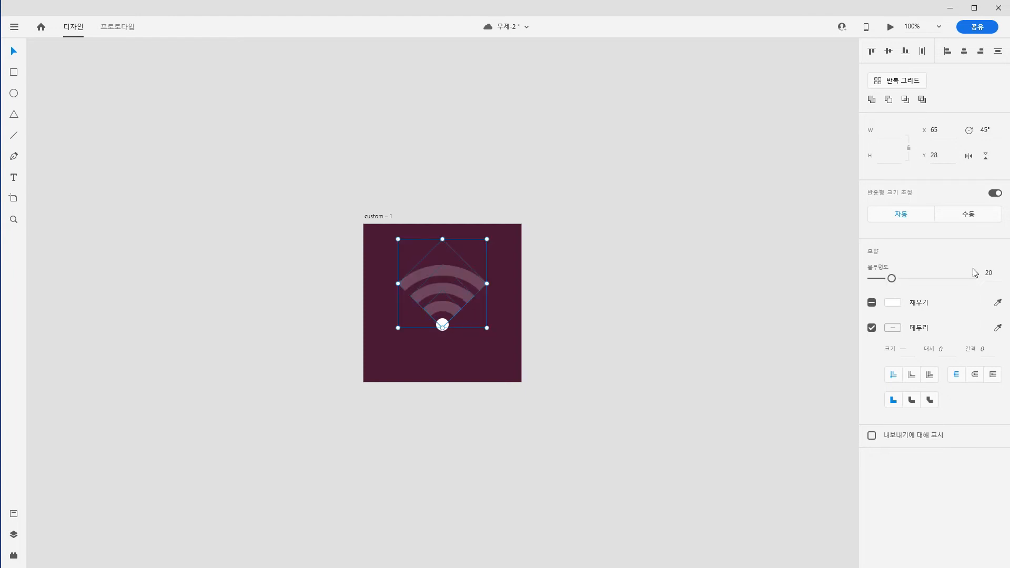
click(592, 383)
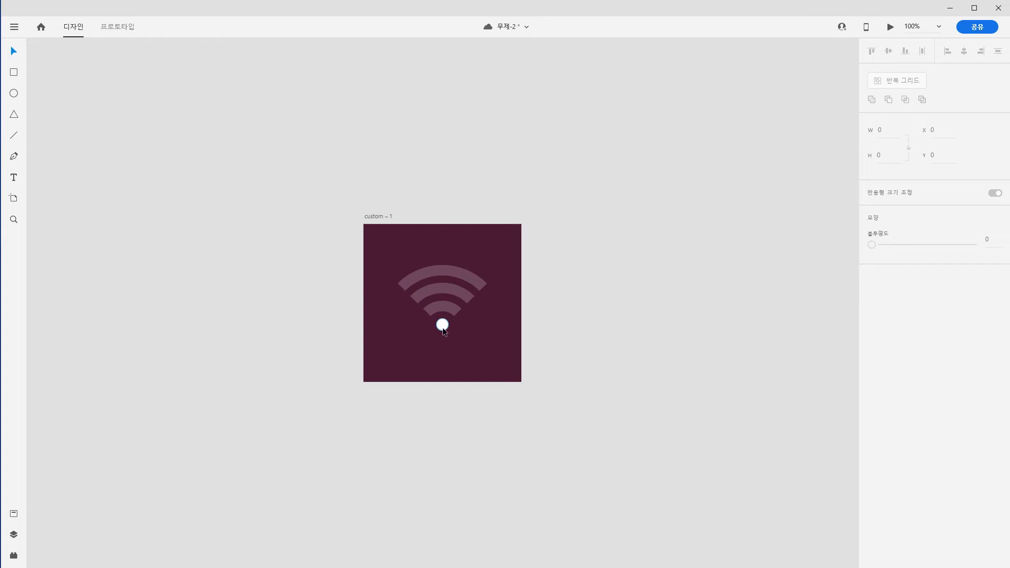
key(ctrl+s)
Duplicate the Wi-Fi artboard beside the original and raise the copy's innermost arc to full opacity
click(371, 216)
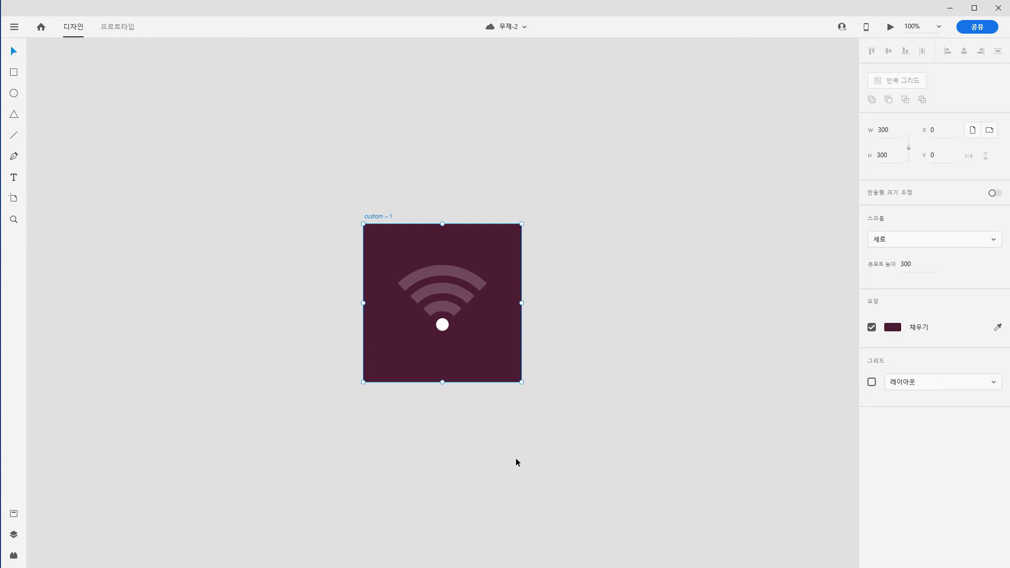
key(ctrl+d)
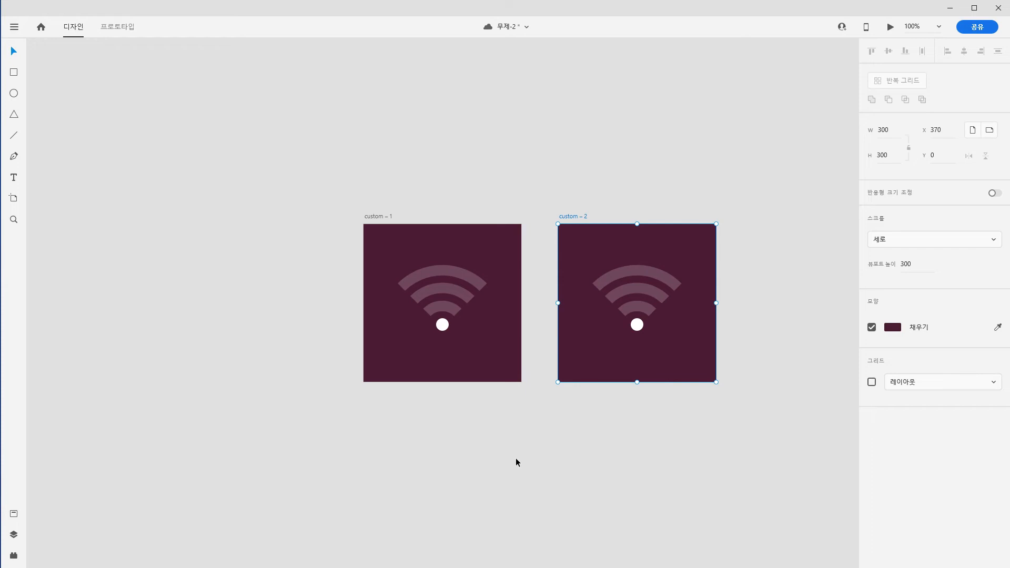
key(ctrl+s)
key(Escape)
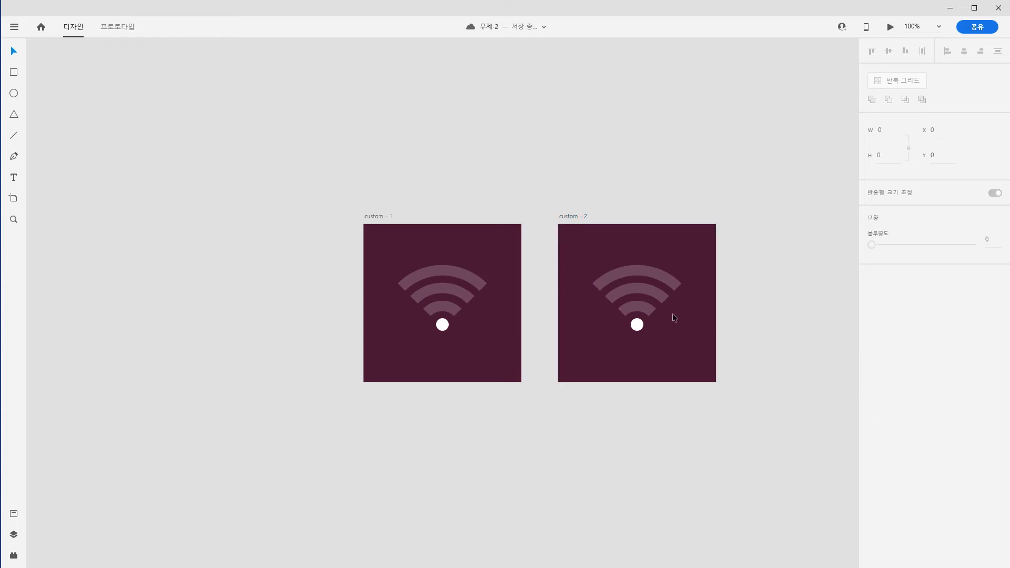
click(642, 308)
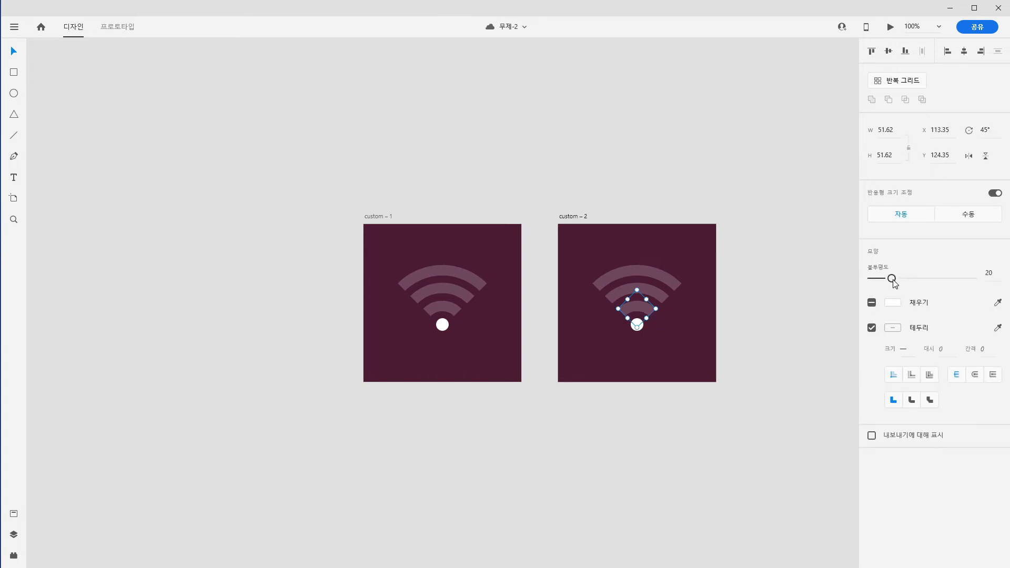
drag(891, 278, 976, 293)
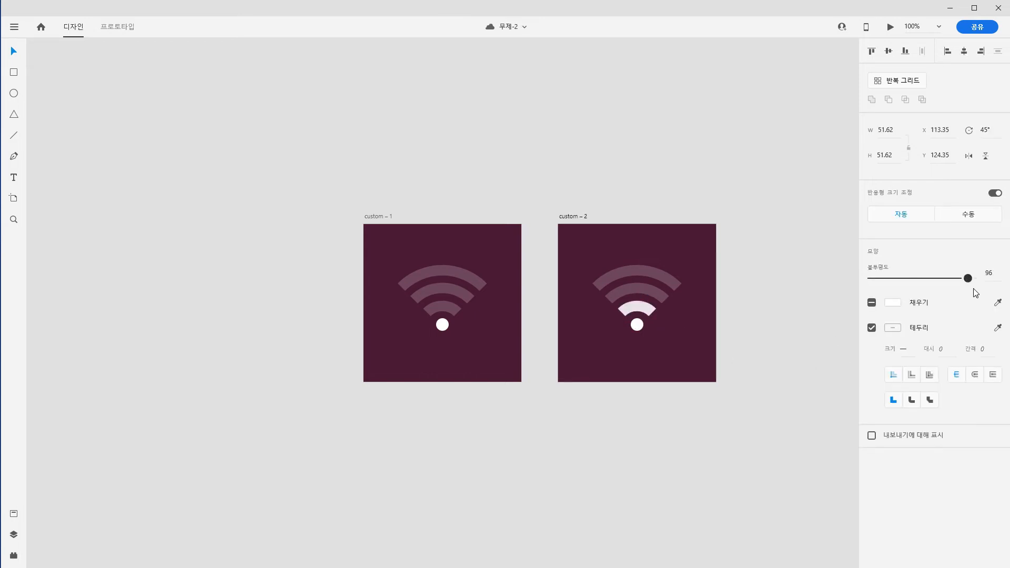
click(667, 484)
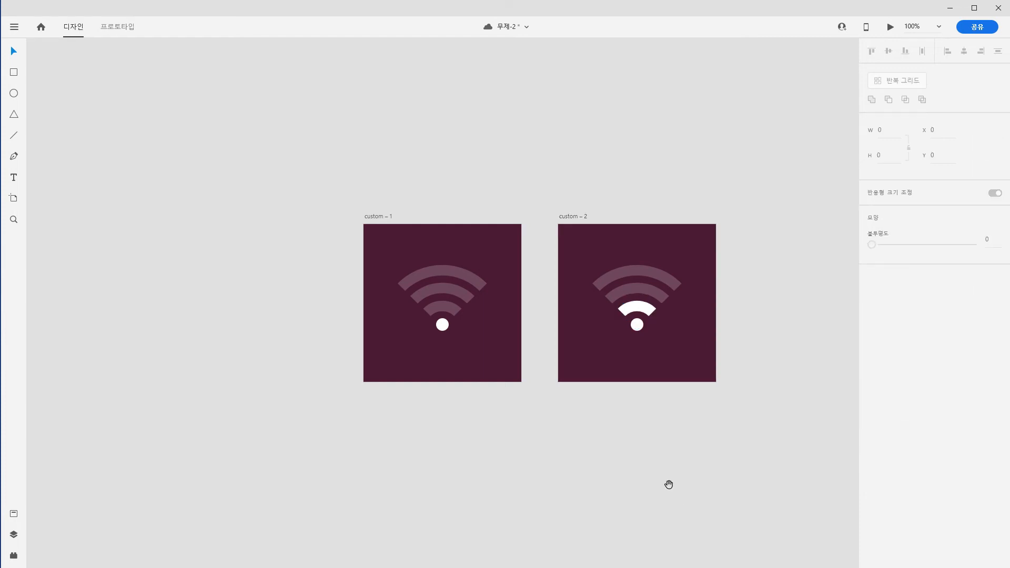
Duplicate the custom – 2 artboard, set the copy's middle arc to 100% opacity, and save the document
drag(688, 426, 466, 377)
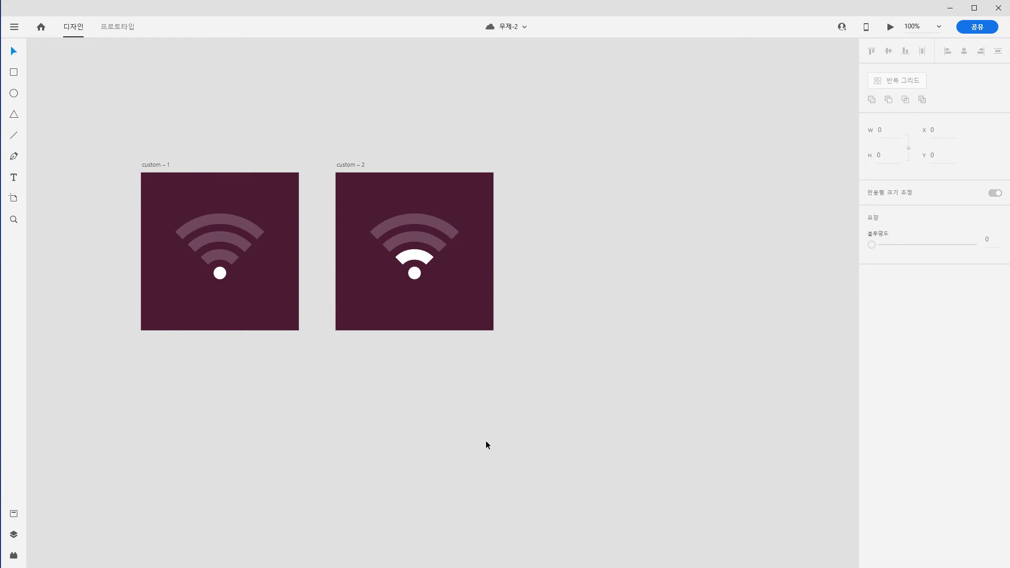
click(351, 164)
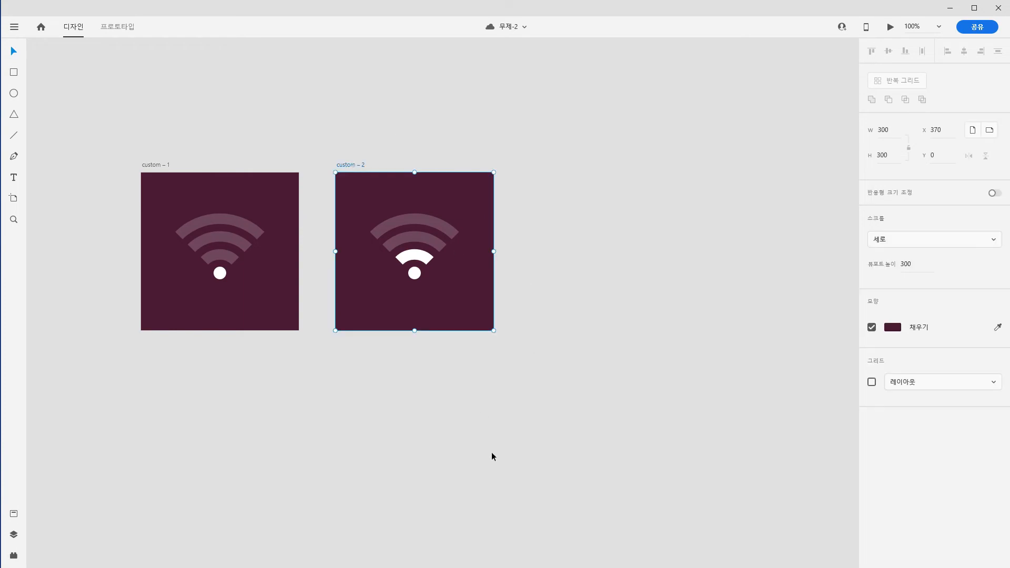
key(ctrl+d)
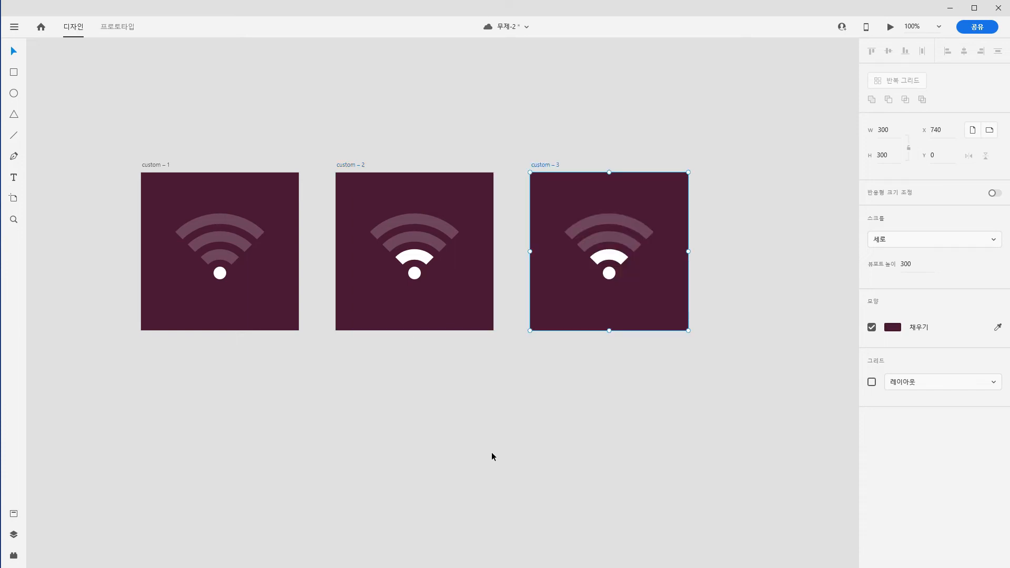
click(491, 452)
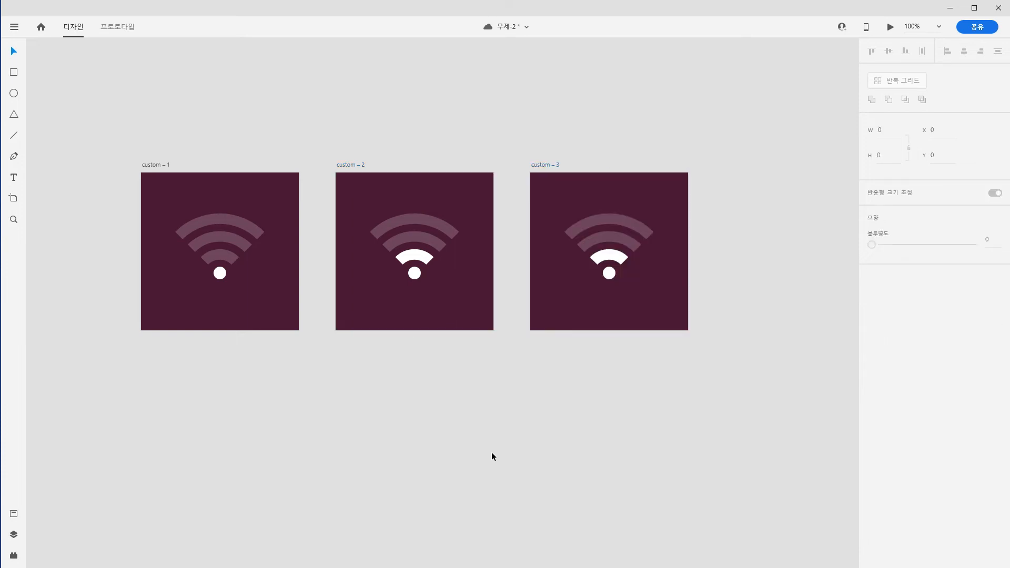
click(622, 239)
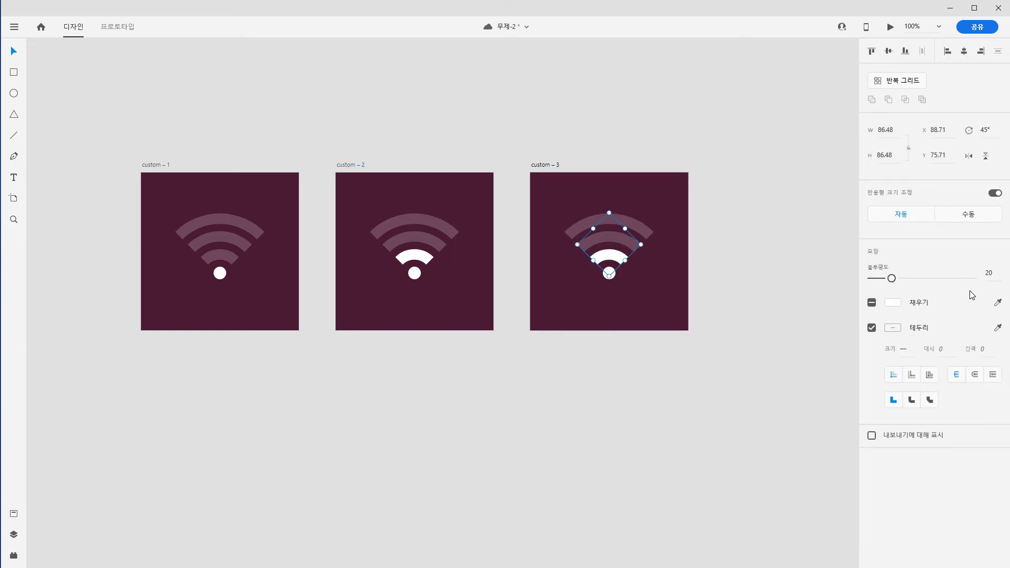
drag(892, 278, 972, 278)
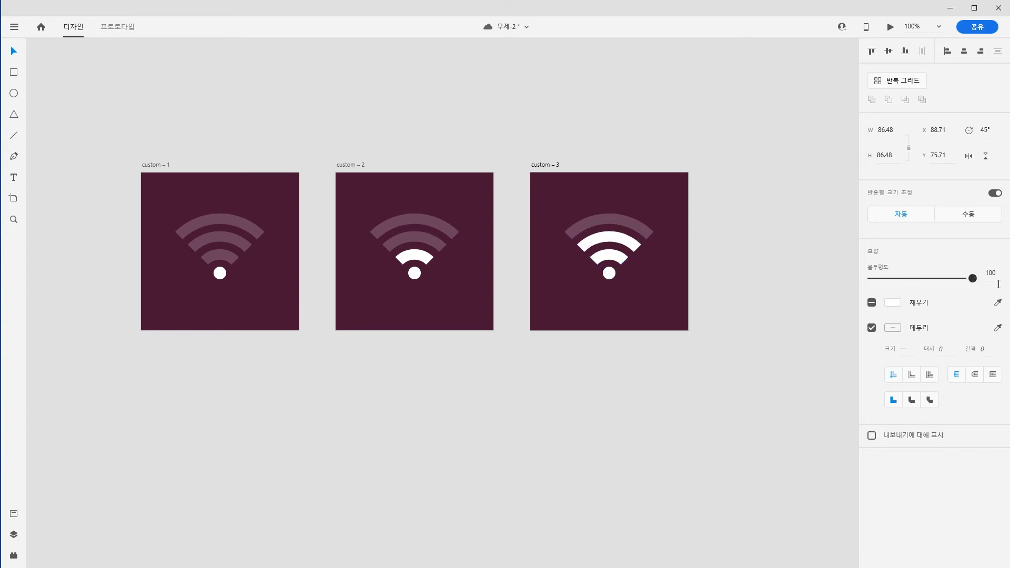
click(676, 474)
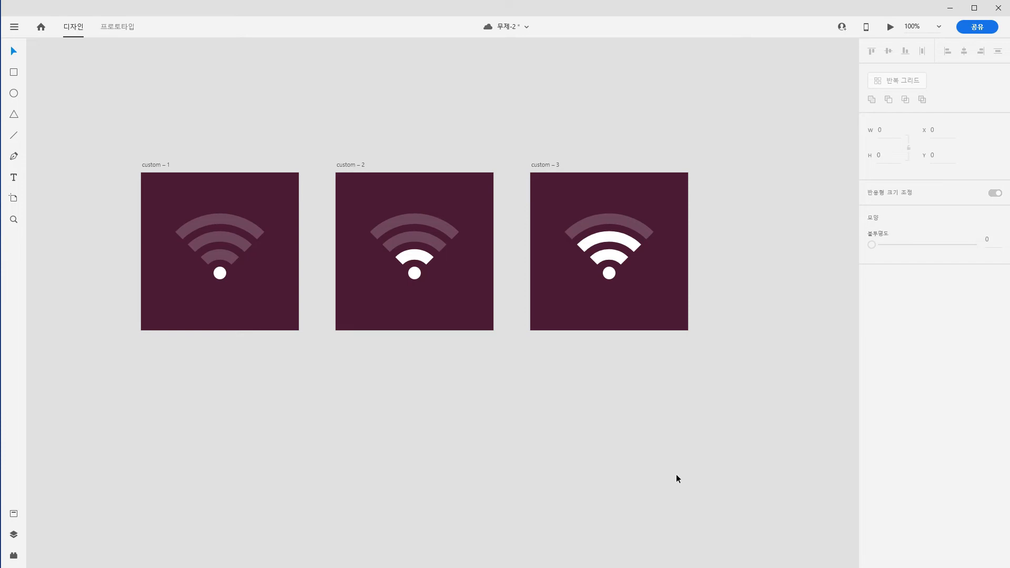
key(ctrl+s)
Copy the custom – 3 artboard directly below itself, set the copy's outermost arc to 100% opacity, and save the document
click(552, 166)
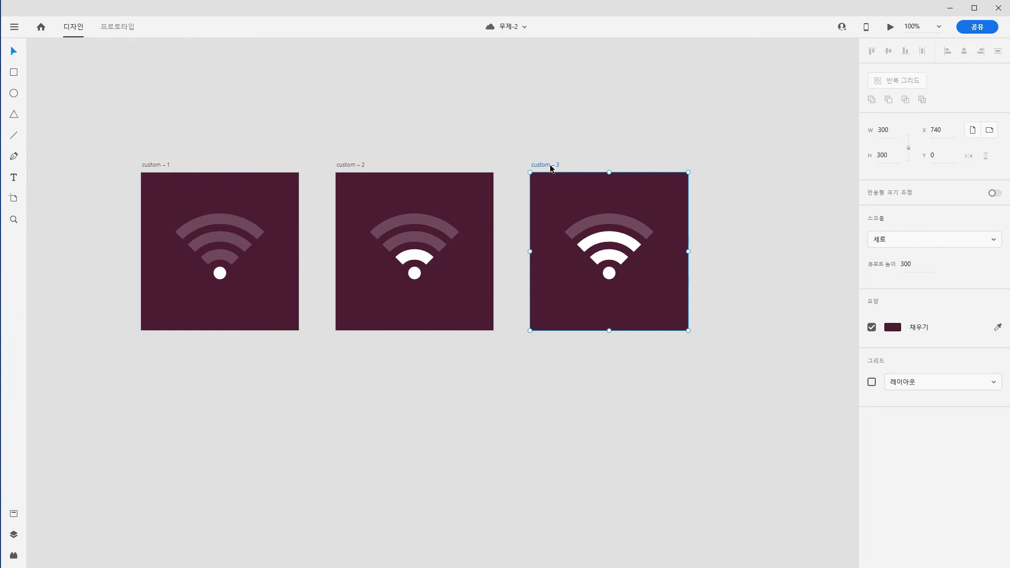
drag(550, 166, 551, 351)
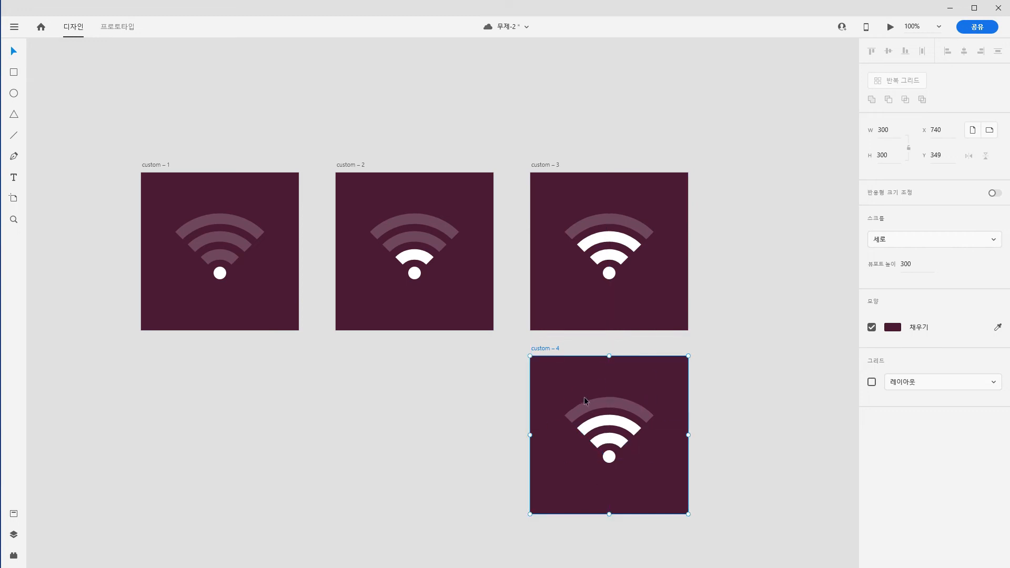
click(739, 510)
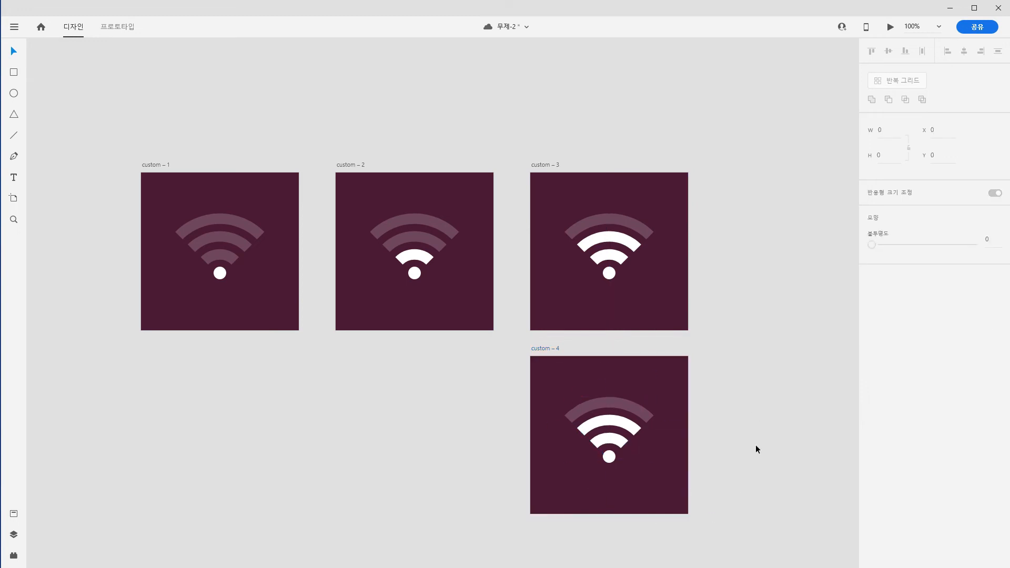
click(624, 408)
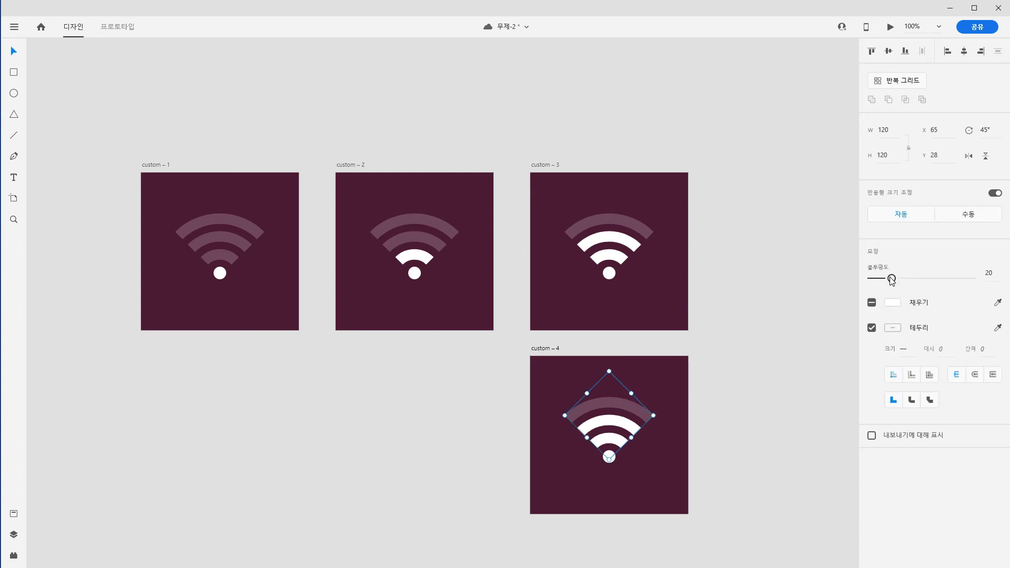
drag(891, 278, 987, 293)
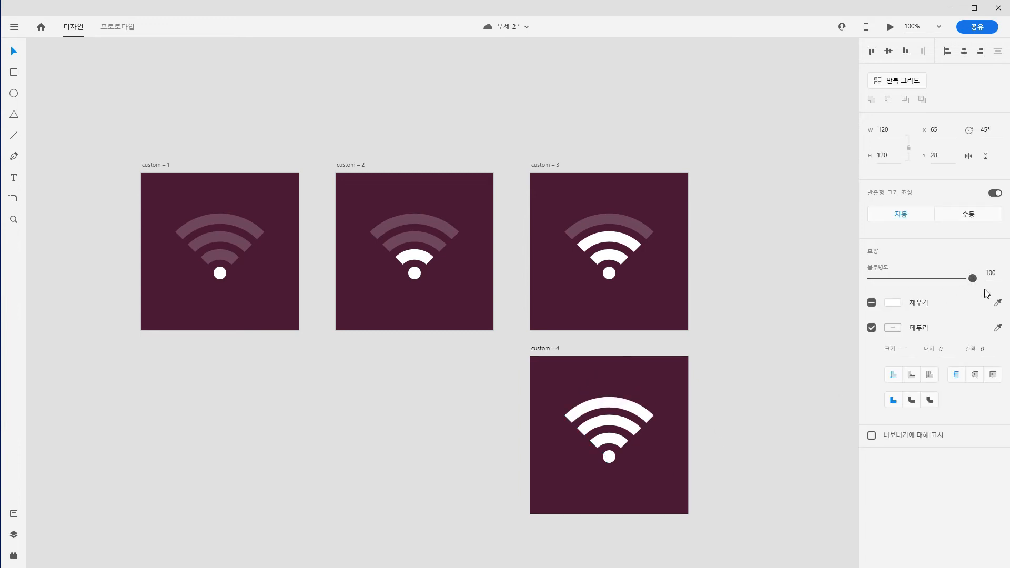
click(774, 503)
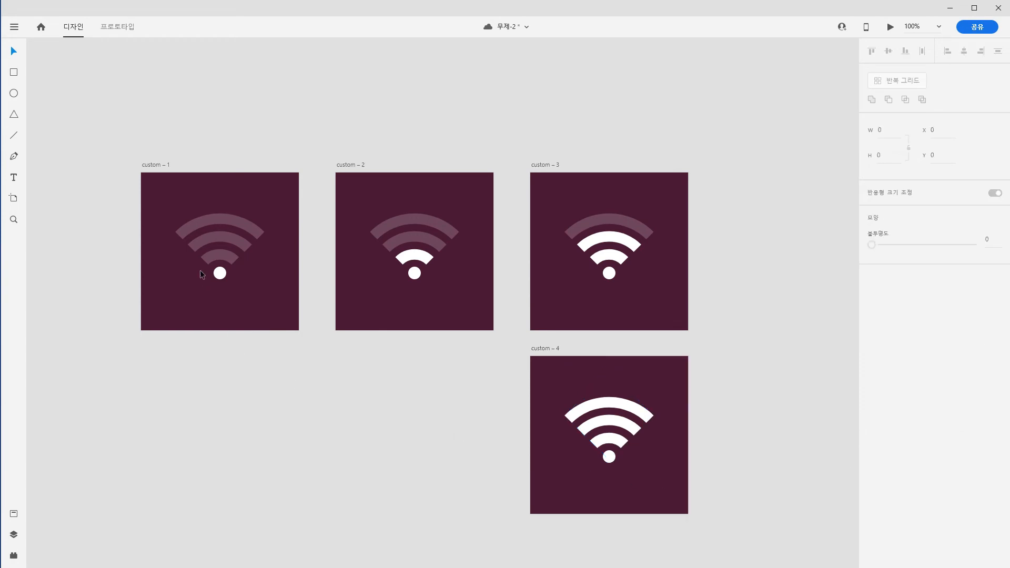
key(ctrl+s)
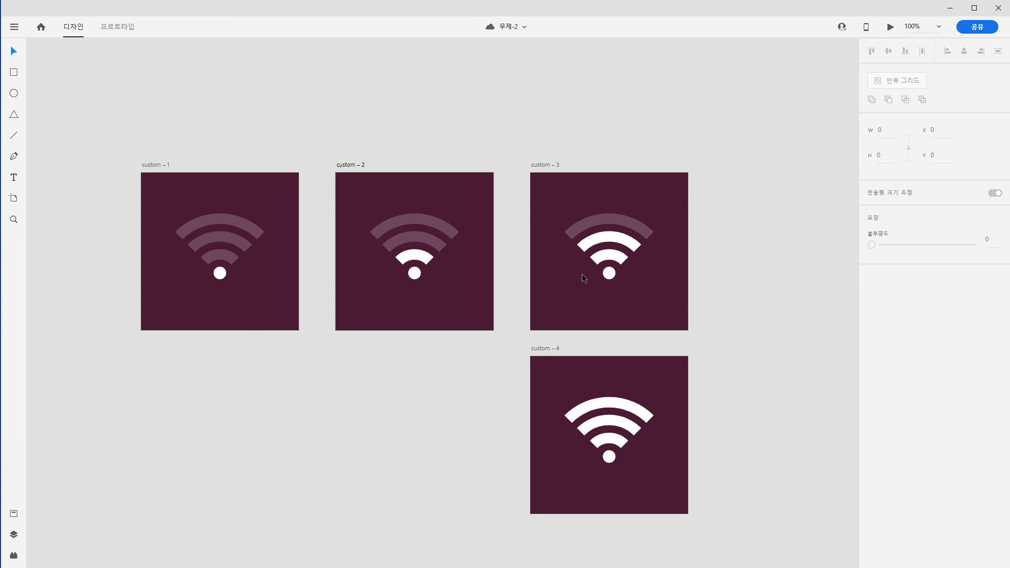
Place a copy of artboard custom – 3 below custom – 2, and a copy of custom – 2 below custom – 1
click(543, 165)
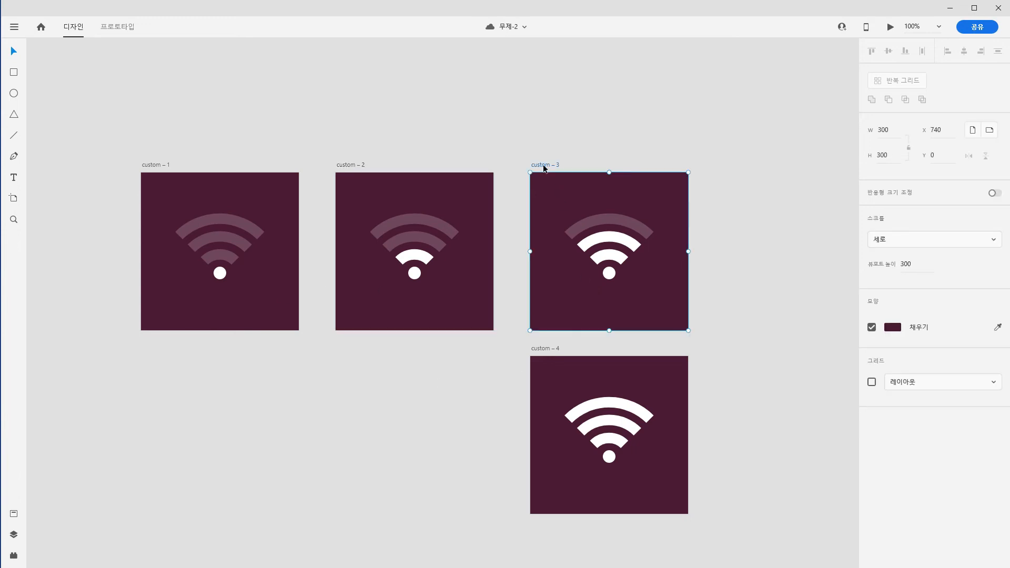
drag(543, 167, 348, 349)
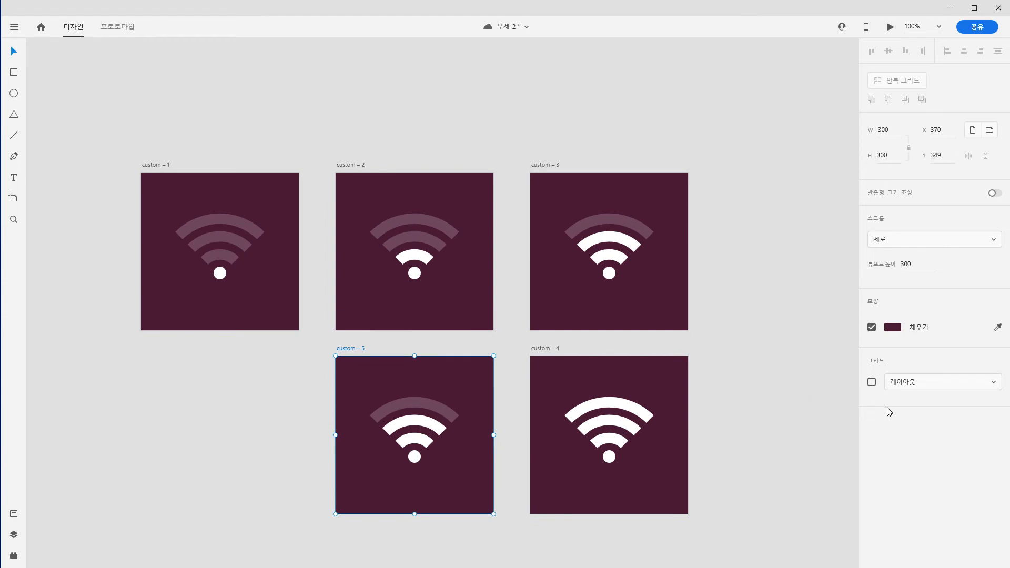
click(356, 167)
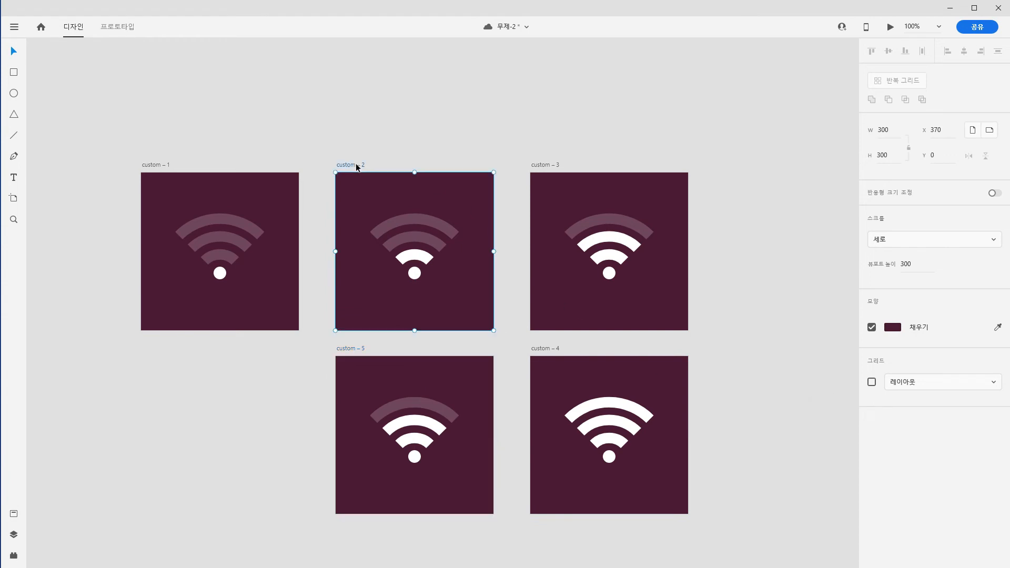
drag(356, 167, 163, 348)
click(95, 408)
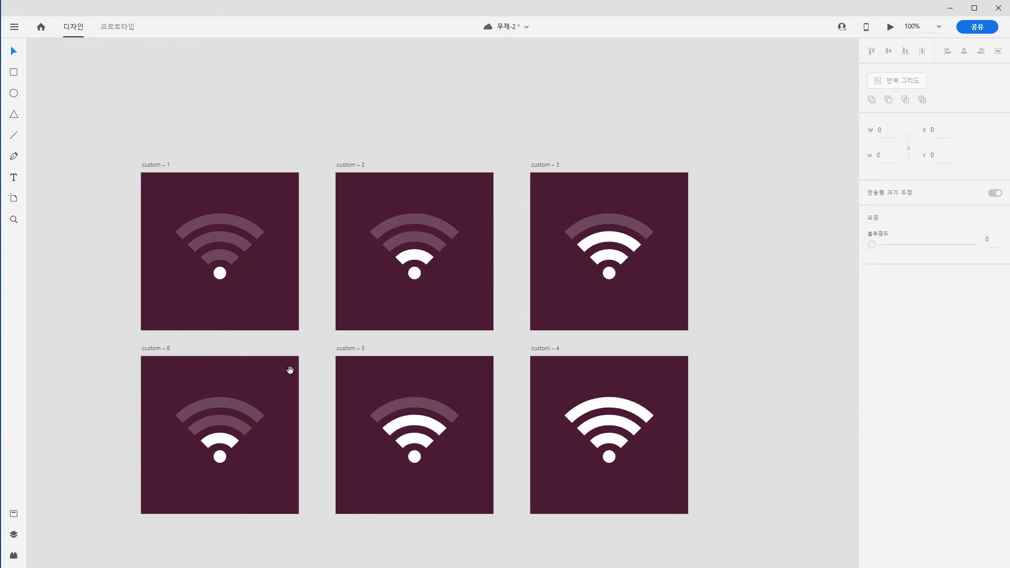
Save the document and, in prototype mode, link artboard custom – 1 to custom – 2
drag(396, 339, 422, 292)
key(ctrl+s)
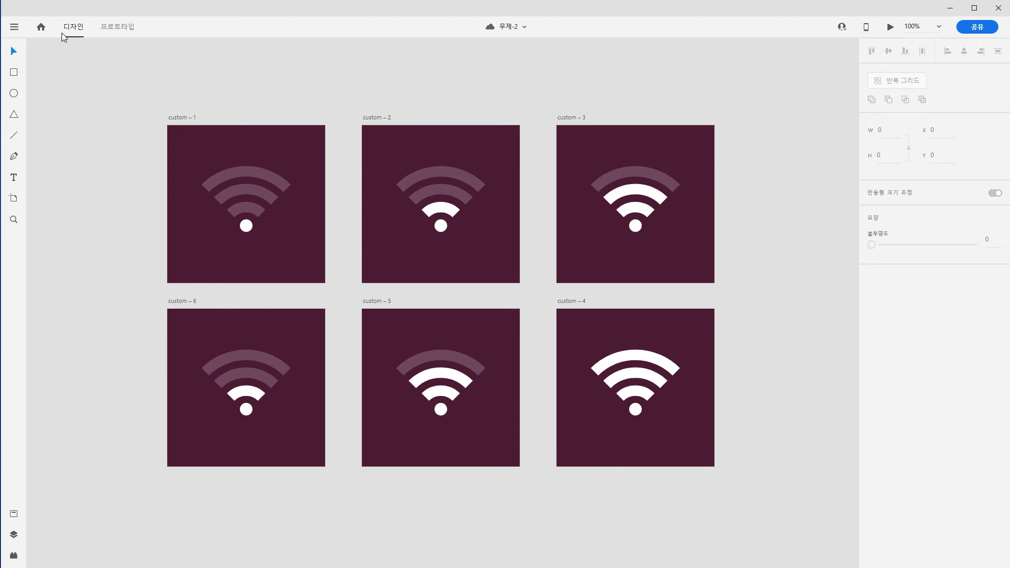
click(121, 29)
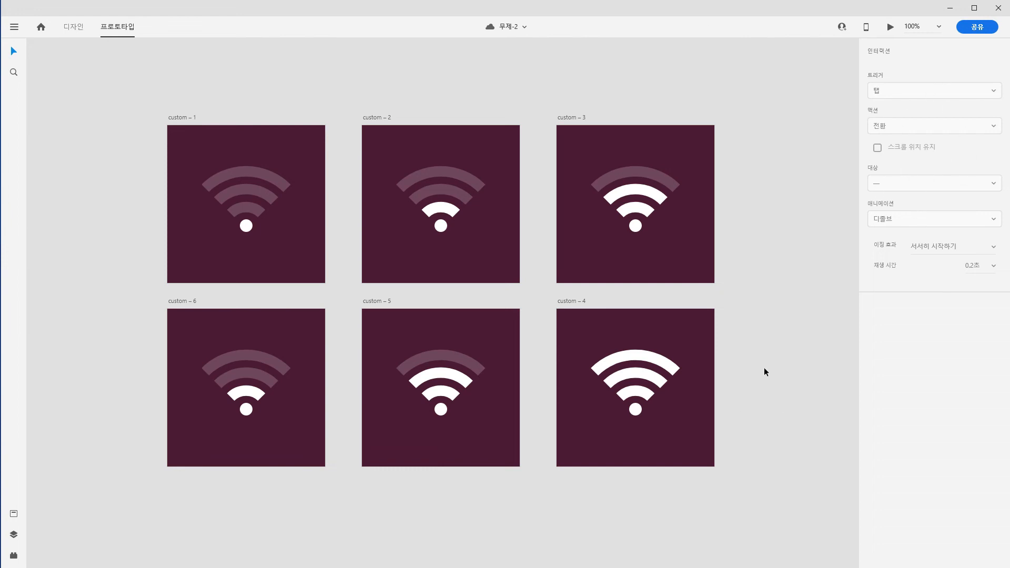
click(192, 118)
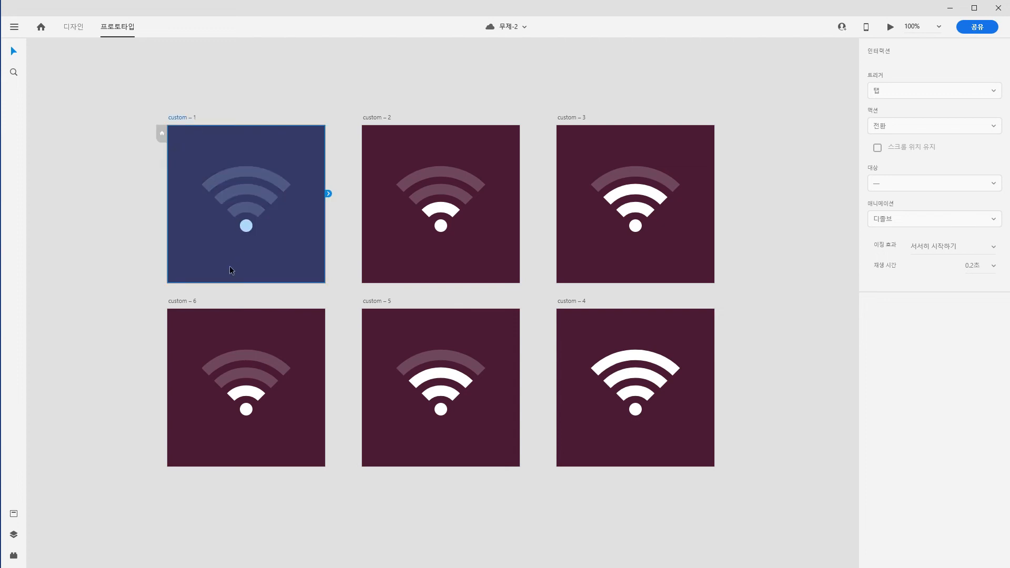
click(354, 270)
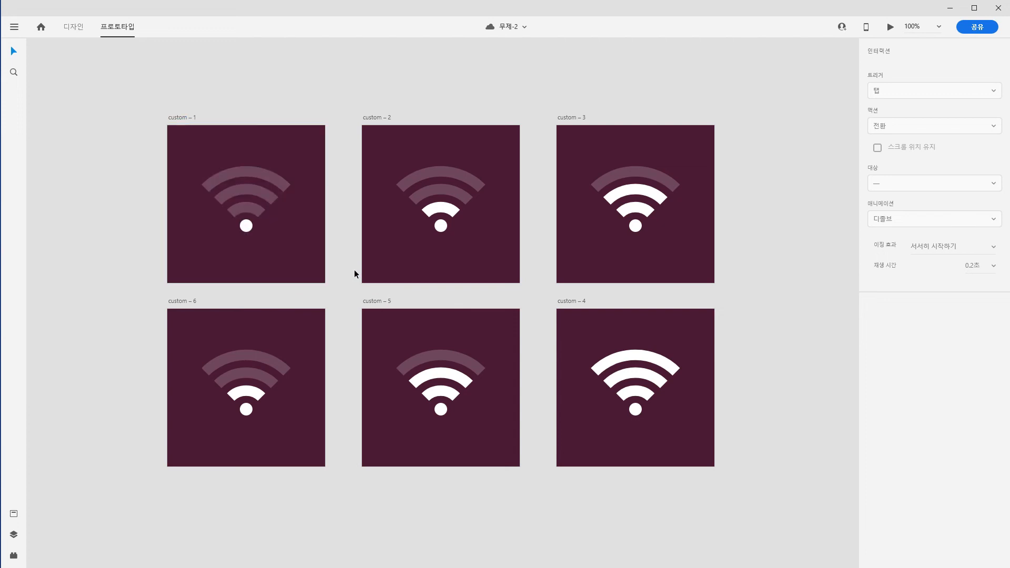
double_click(293, 259)
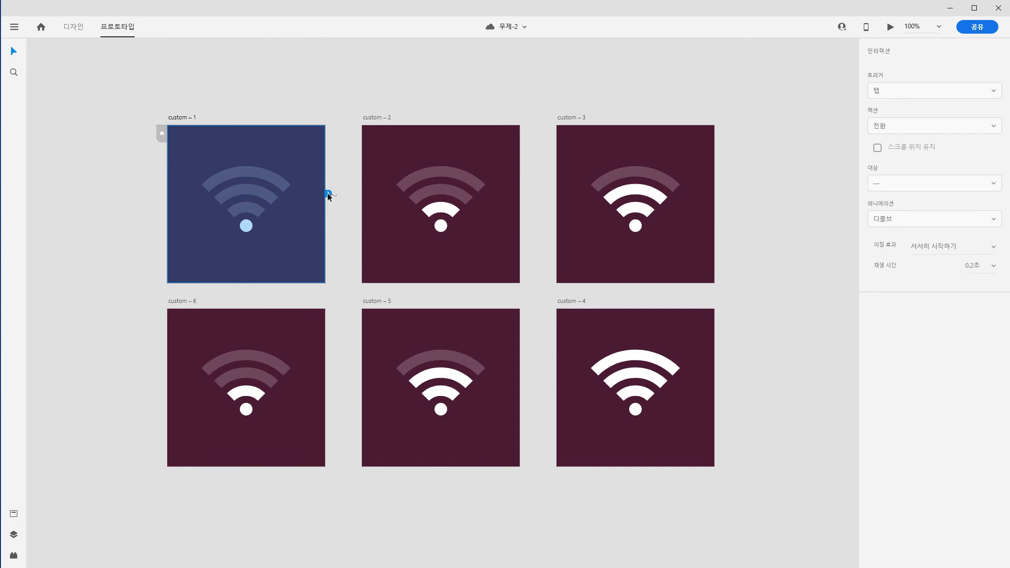
drag(327, 194, 405, 250)
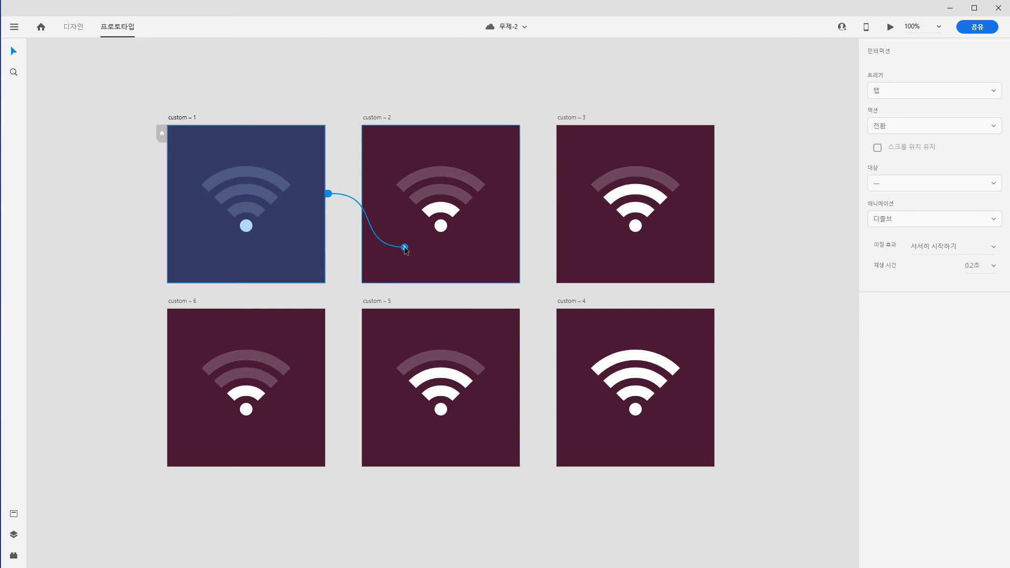
drag(405, 247, 403, 247)
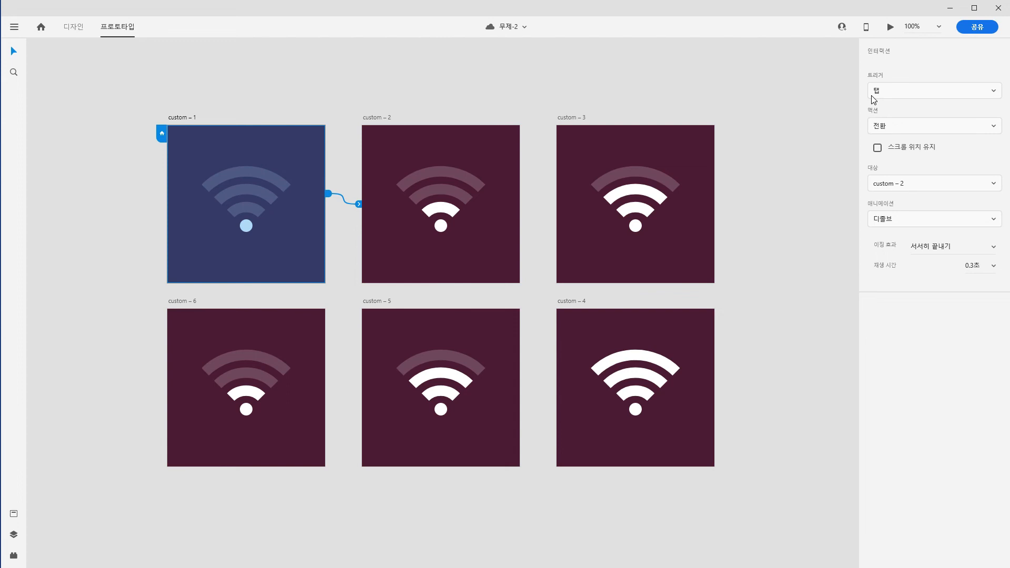
Set the link from custom – 1 to a time trigger (시간) with the auto-animate action (자동 애니메이트) and a 1-second duration
click(909, 92)
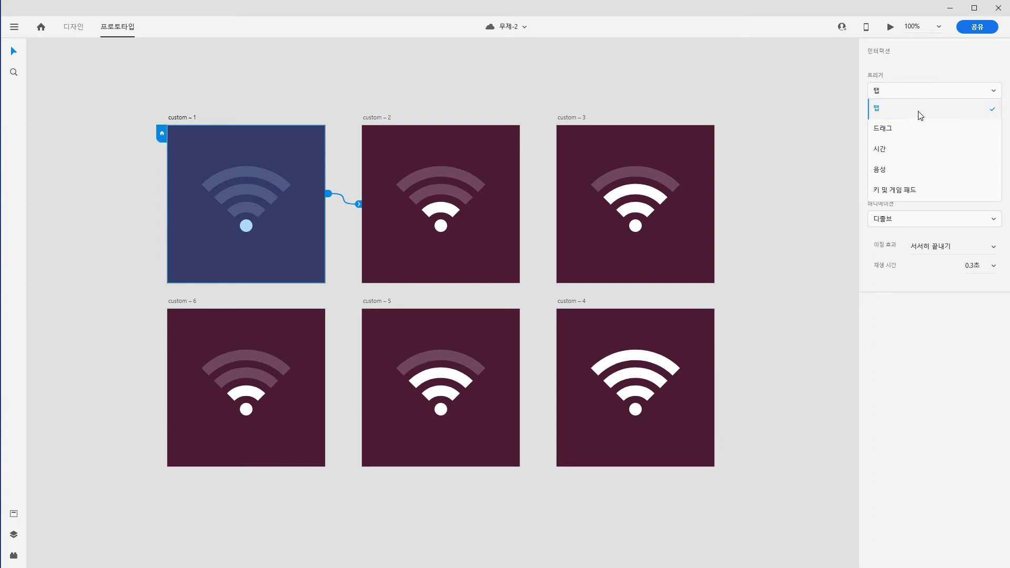
click(883, 154)
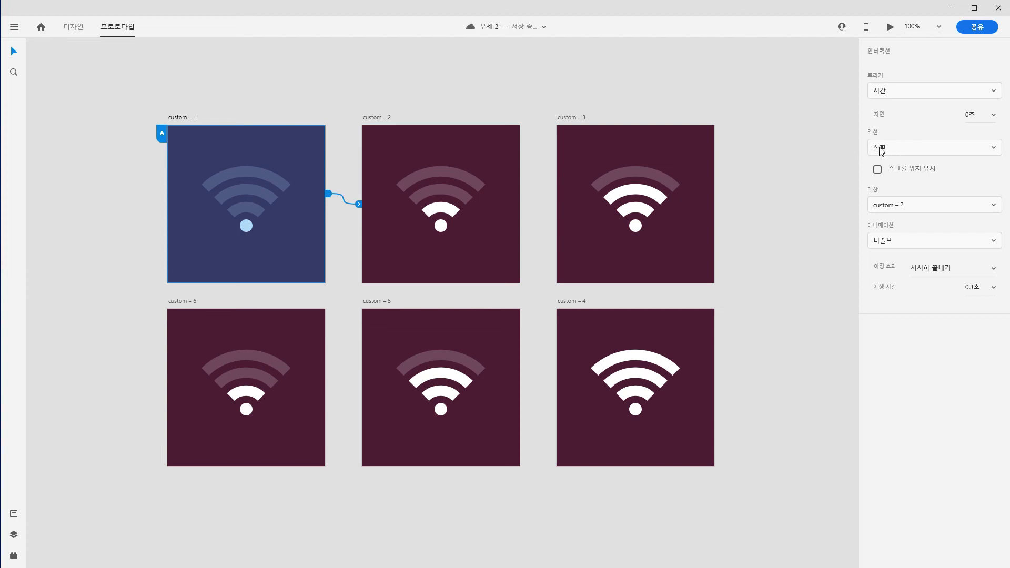
click(920, 154)
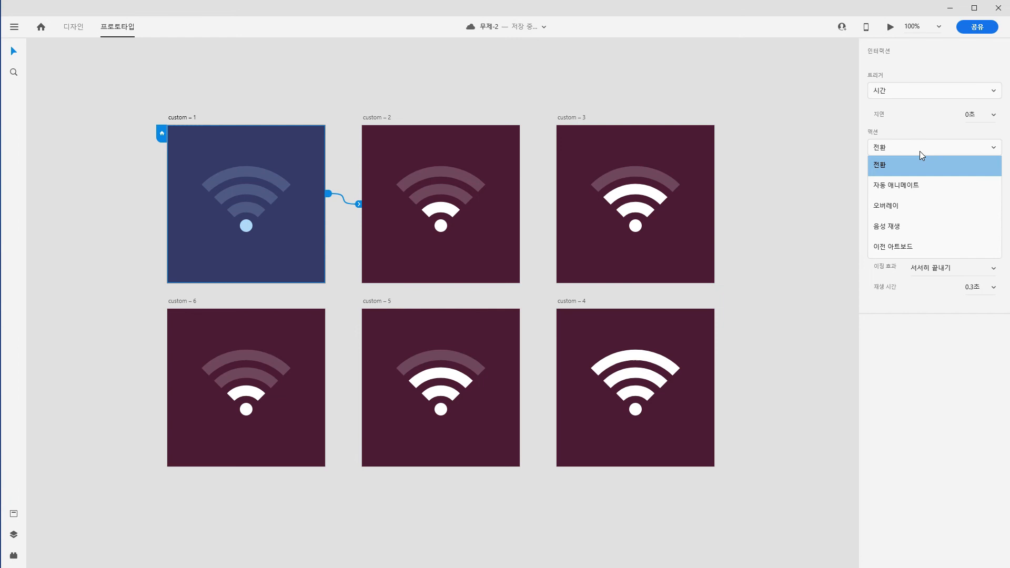
click(882, 187)
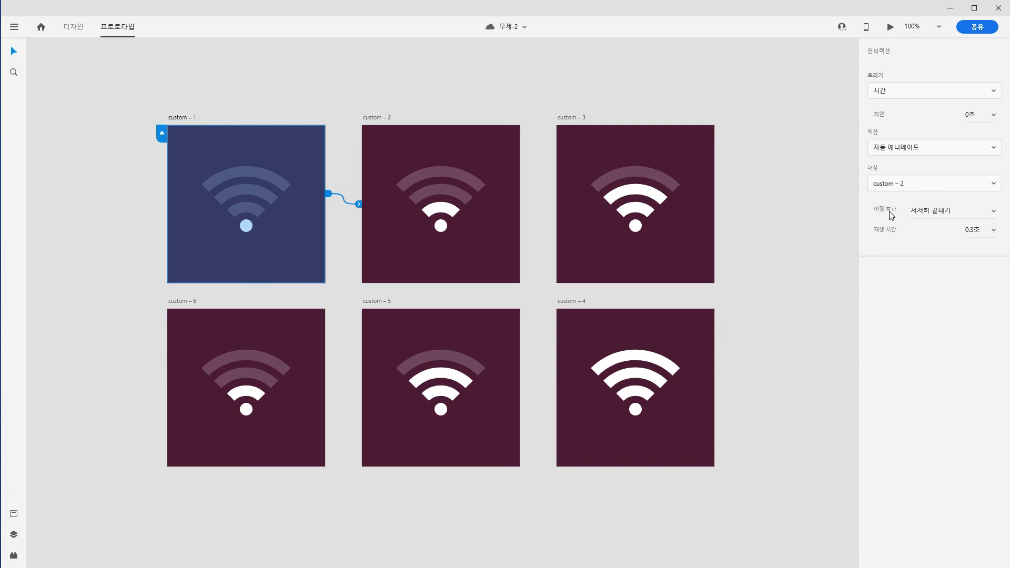
click(992, 231)
click(957, 331)
Link artboard custom – 2 to custom – 3, and custom – 3 to custom – 4
click(462, 256)
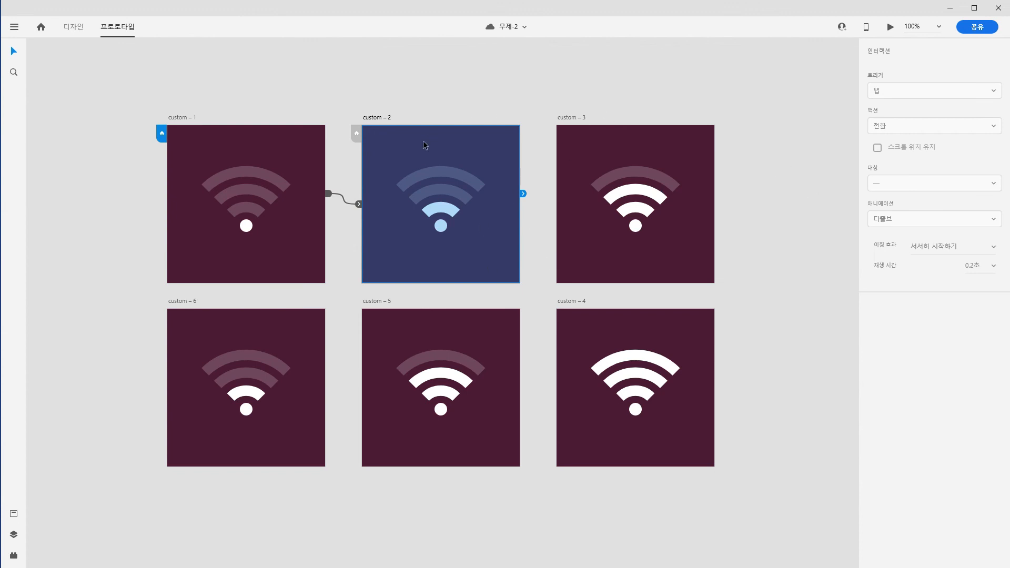
drag(522, 193, 599, 165)
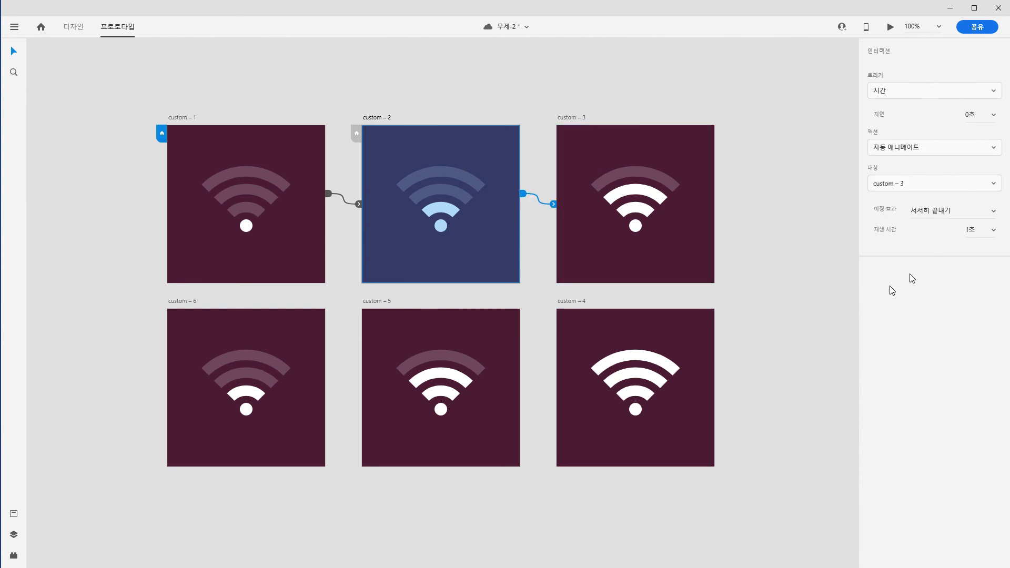
click(692, 236)
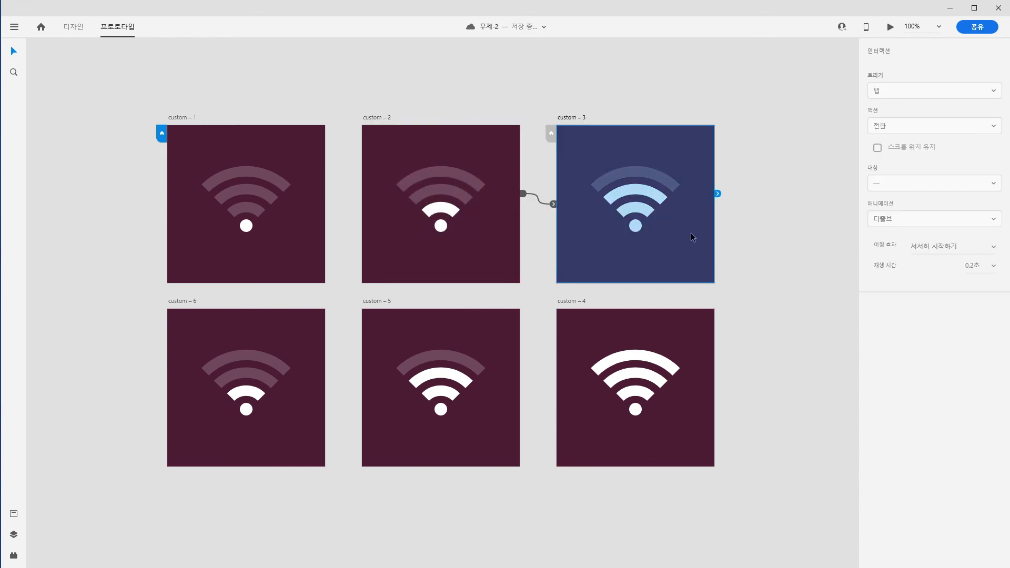
drag(717, 193, 667, 350)
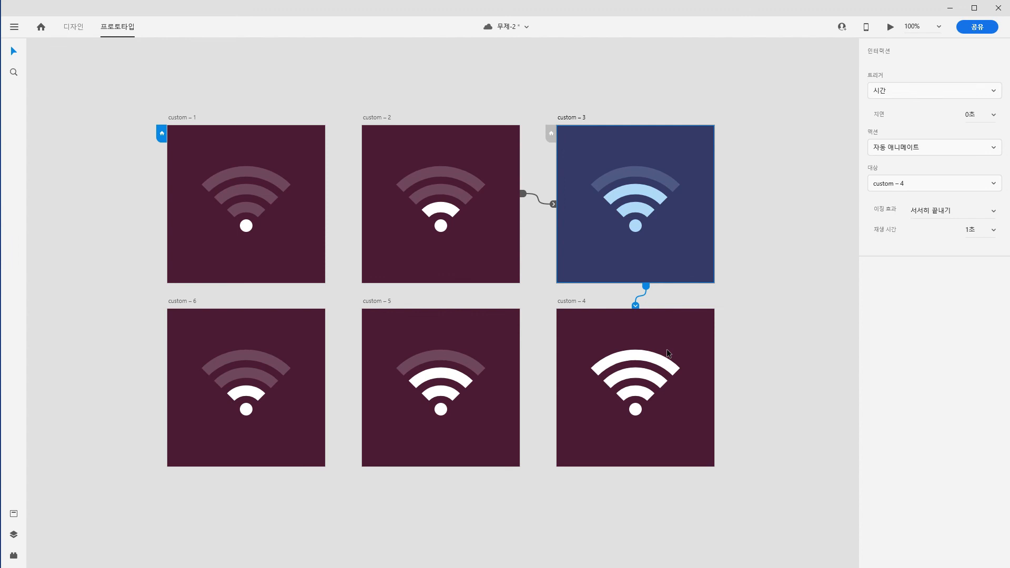
Link artboard custom – 4 to custom – 5, and custom – 5 to custom – 6
click(666, 349)
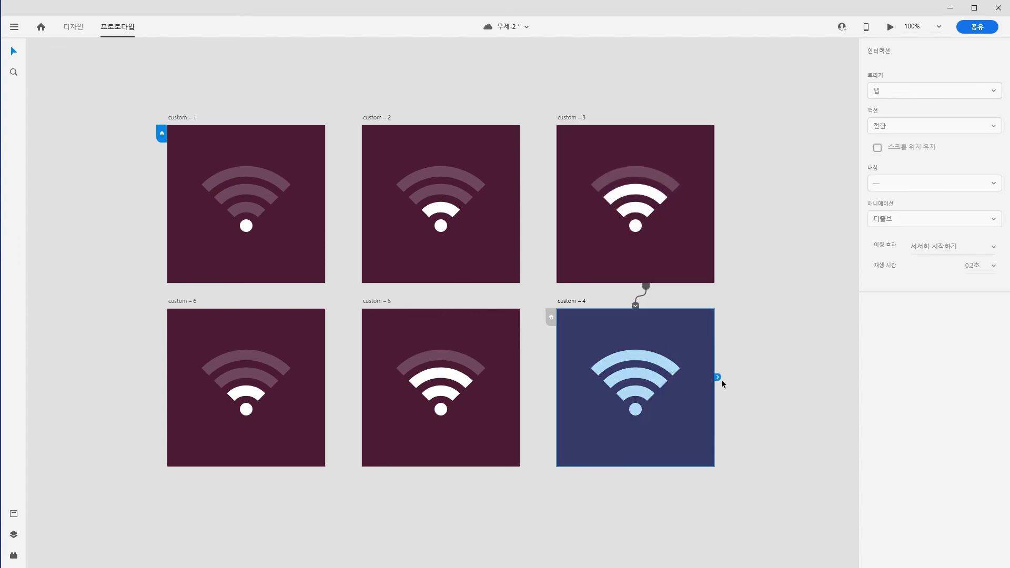
drag(717, 377, 493, 351)
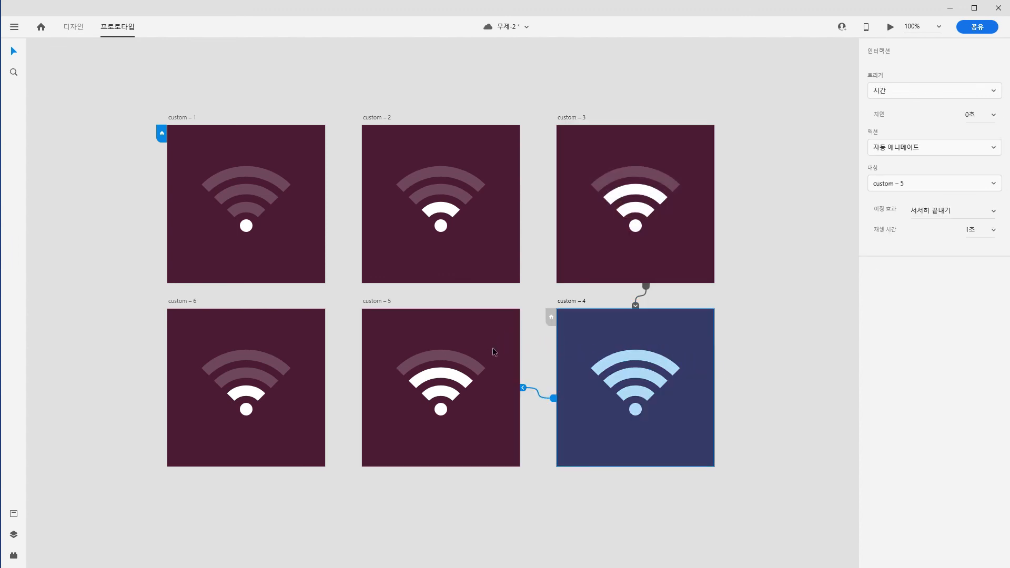
click(464, 447)
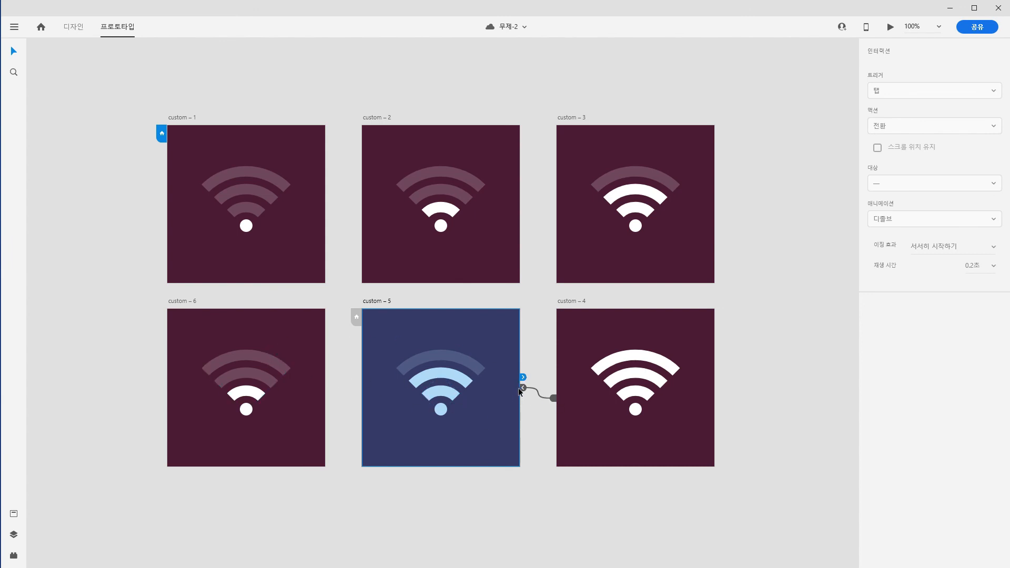
drag(523, 379, 273, 350)
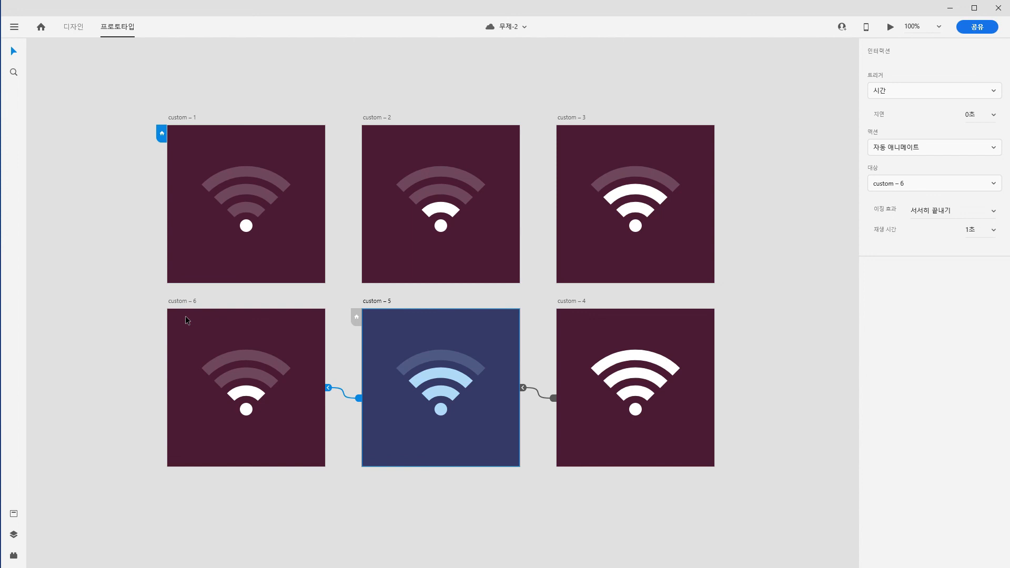
Link artboard custom – 6 back to custom – 1 to close the animation loop
click(185, 318)
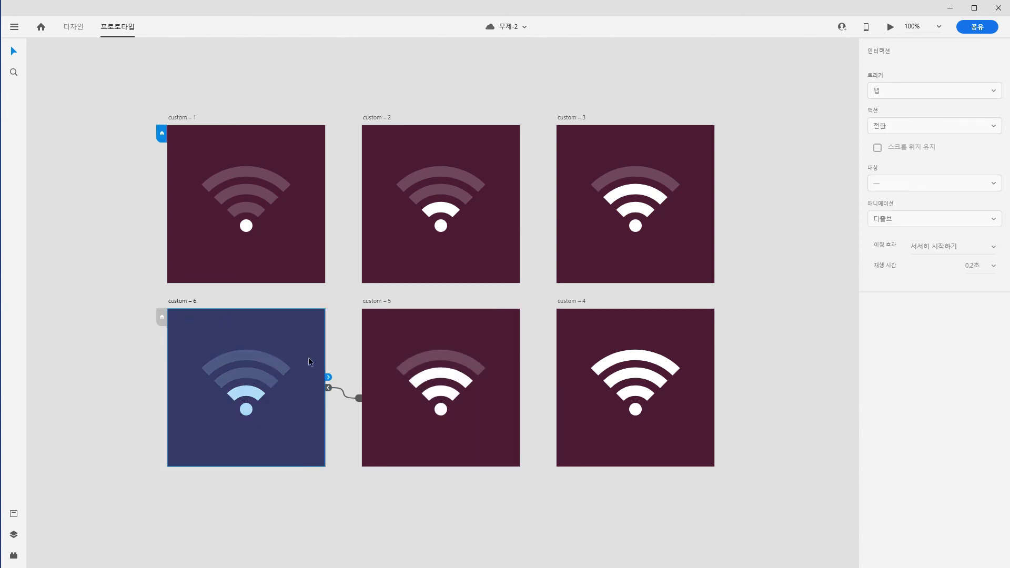
drag(328, 377, 264, 220)
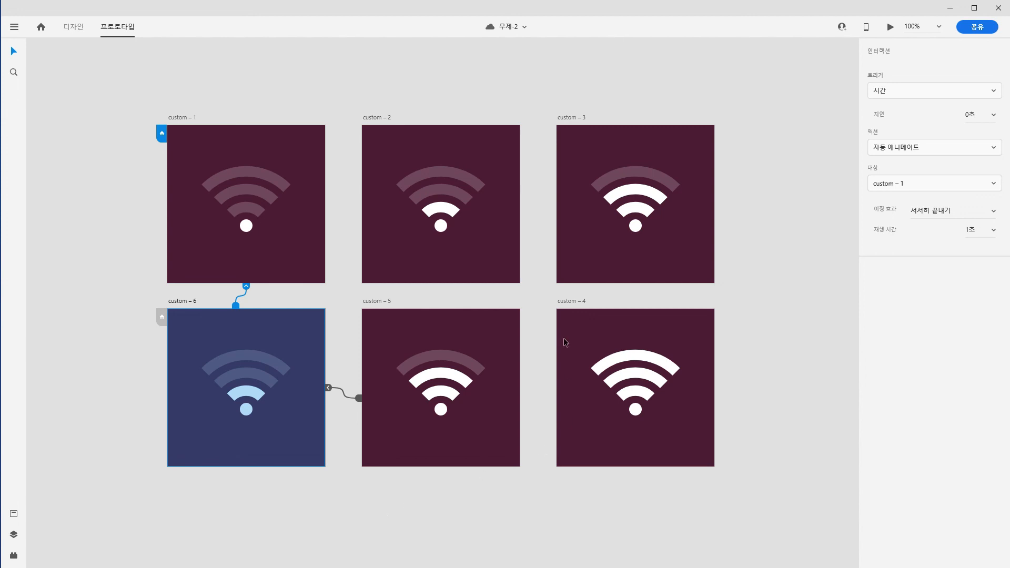
click(568, 238)
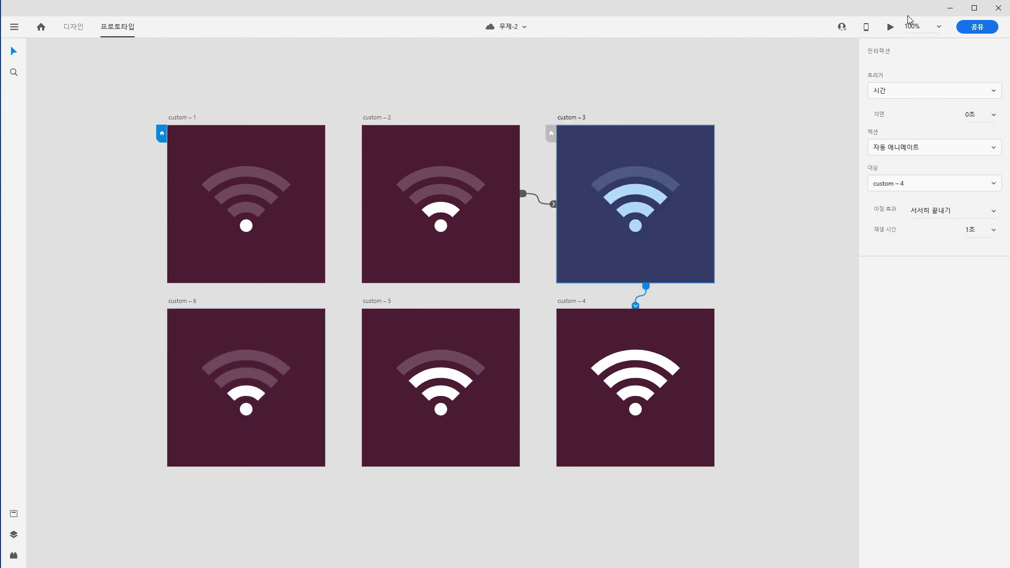
click(446, 495)
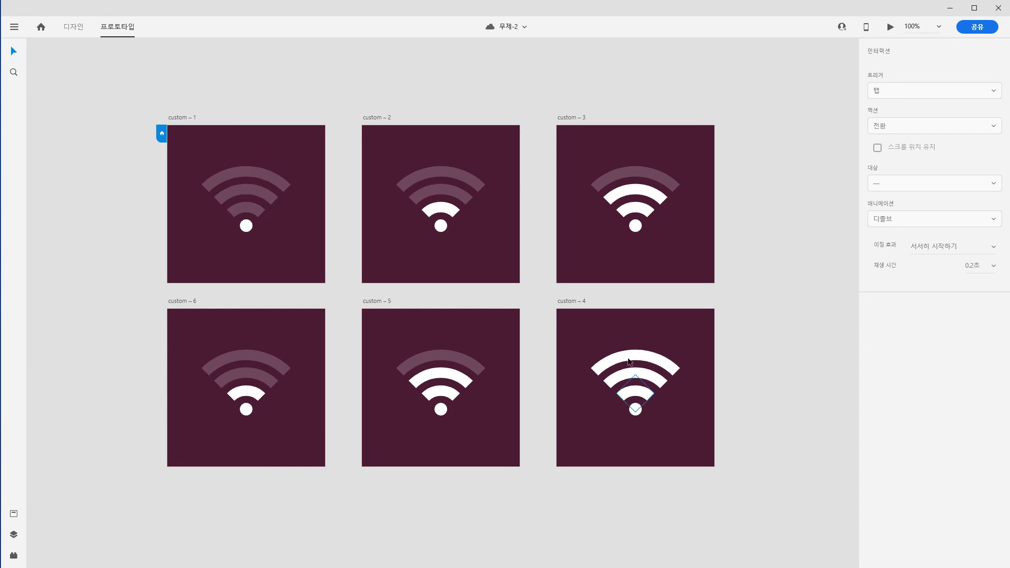
Make custom – 4 the home artboard of the prototype
click(573, 303)
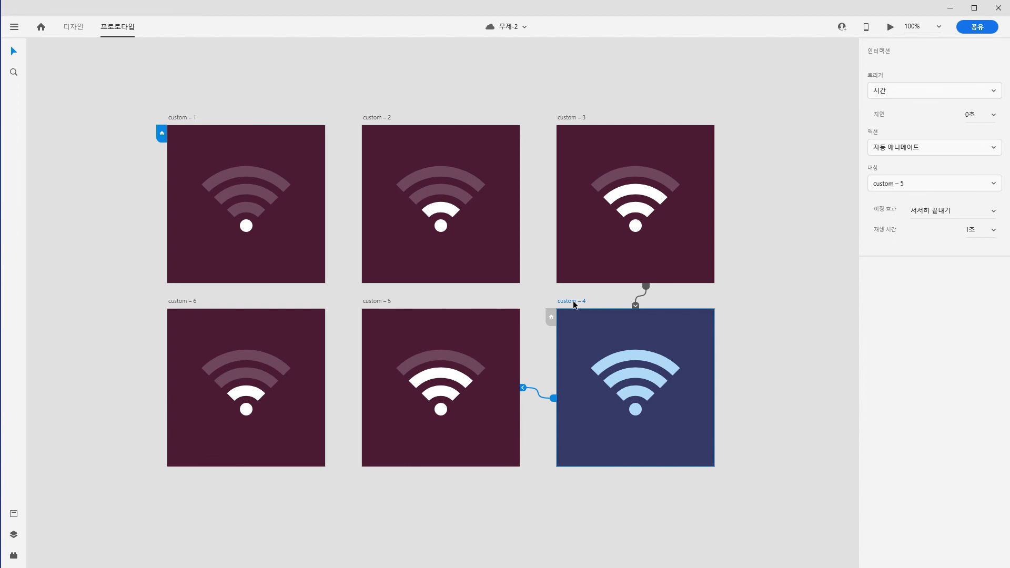
click(552, 317)
click(559, 518)
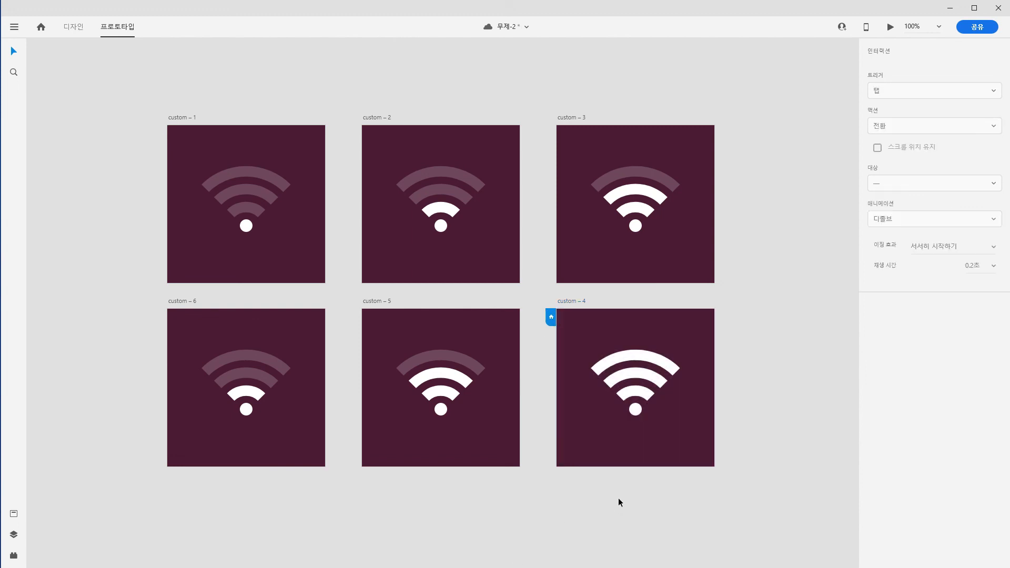
click(585, 434)
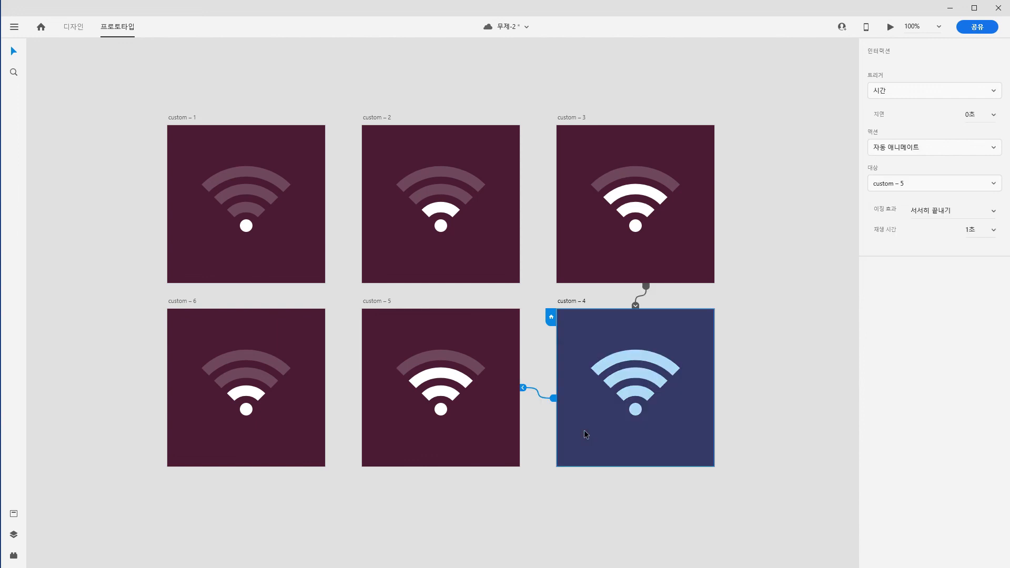
click(575, 508)
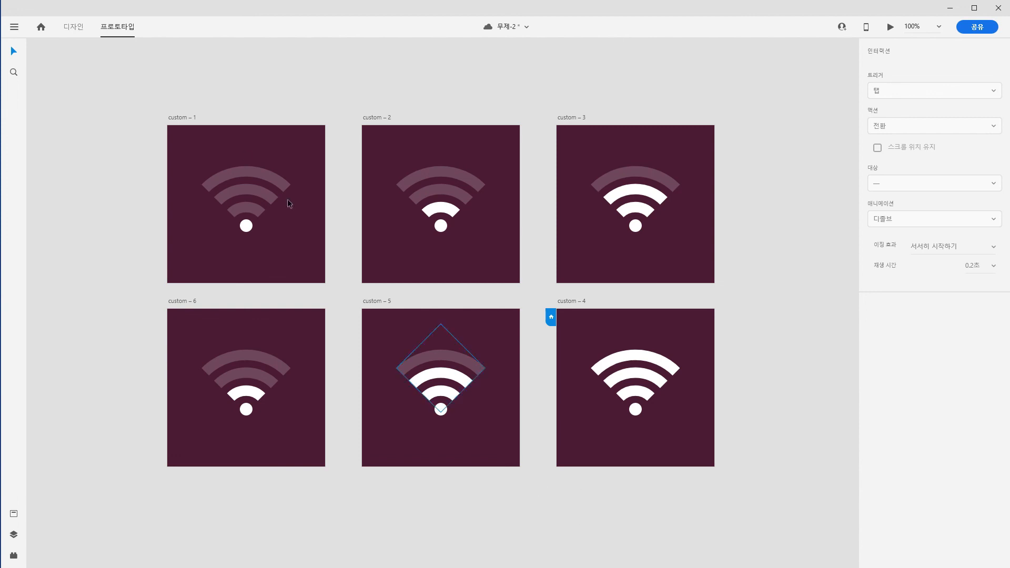
Make custom – 1 the home artboard and preview the prototype animation
click(183, 117)
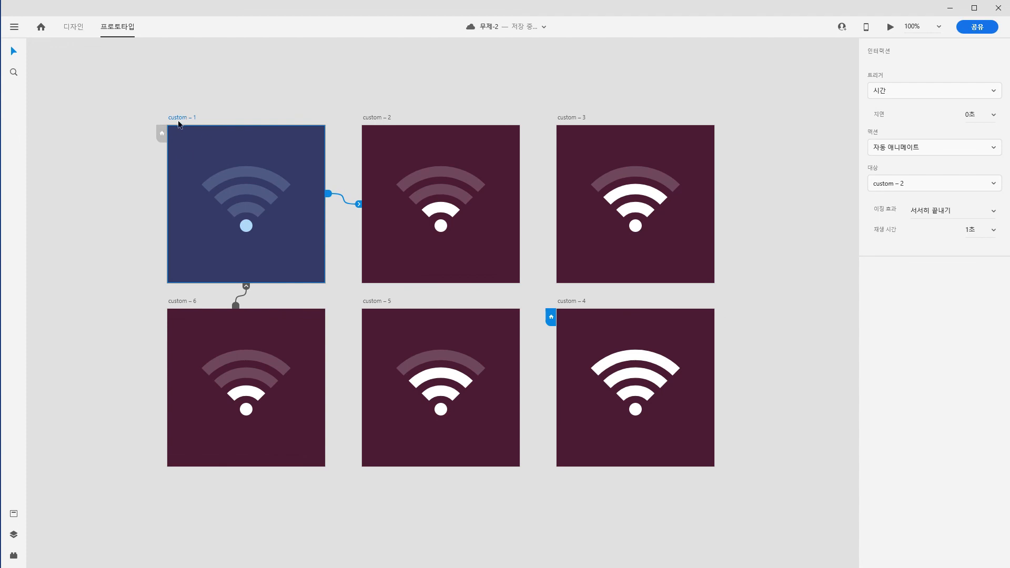
click(162, 134)
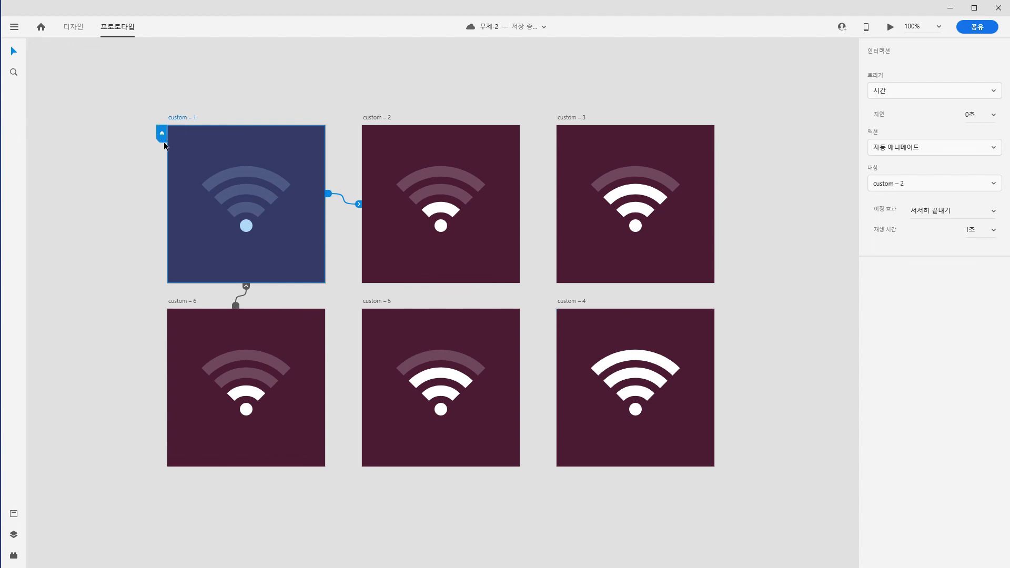
click(136, 224)
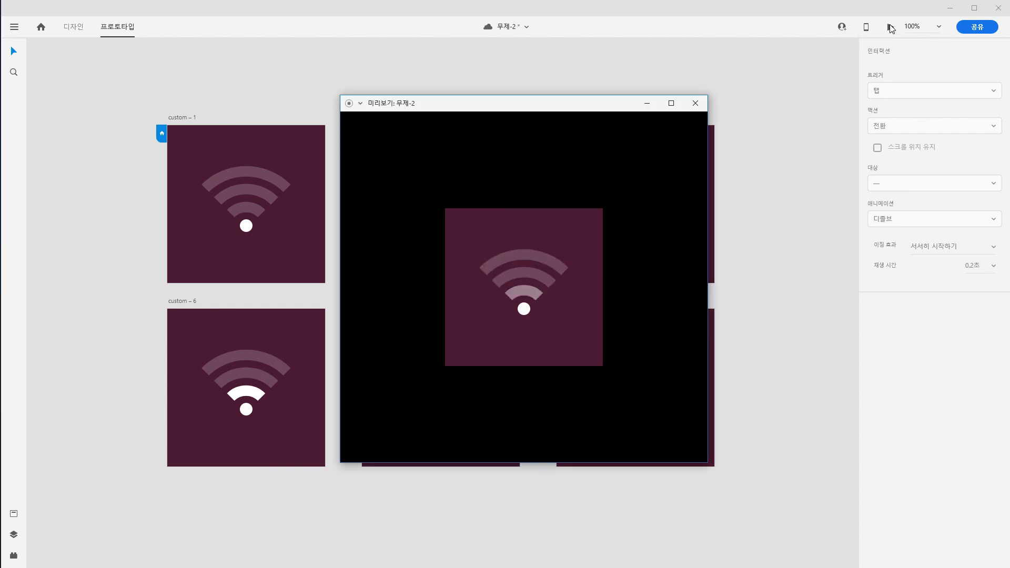
click(891, 28)
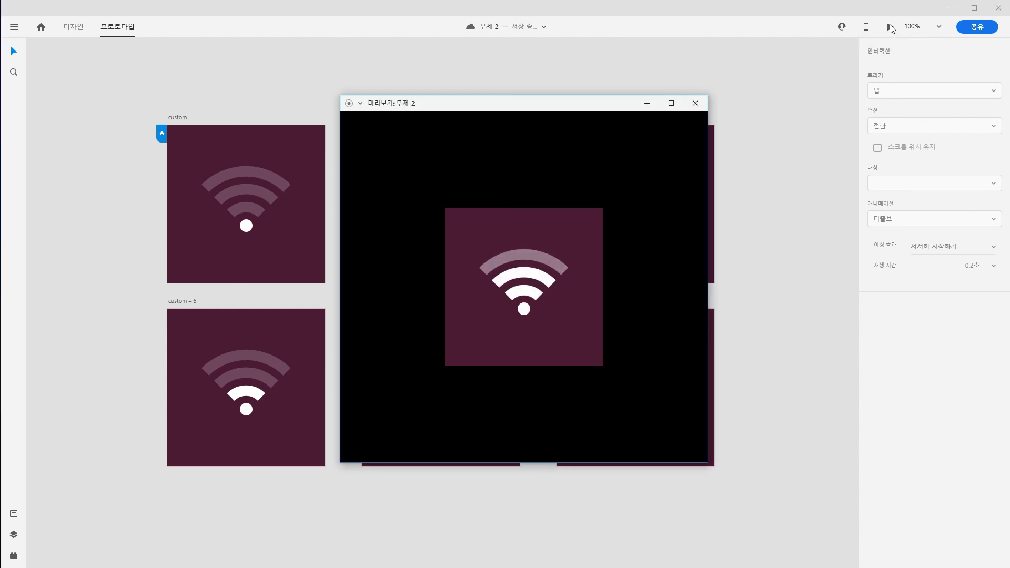